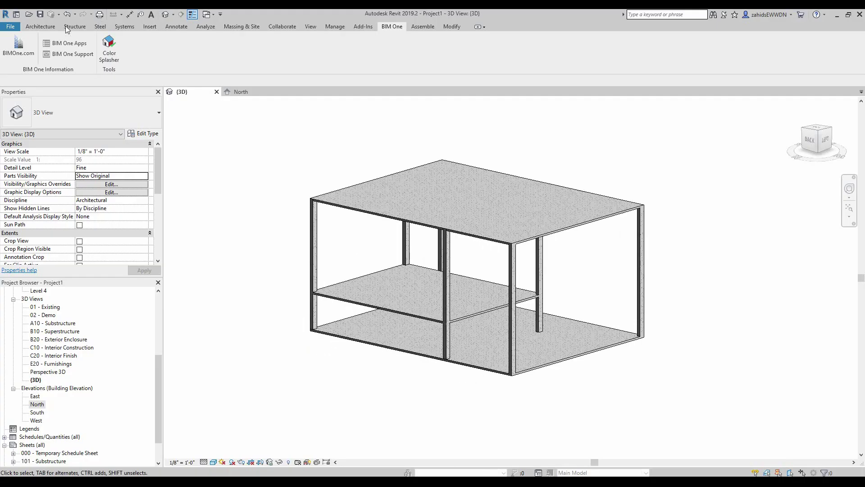
Inspect the Level 1, Level 2 and Level 4 concrete floor slabs in the 3D view by selecting each one.
click(70, 27)
scroll(274, 215, down, 2)
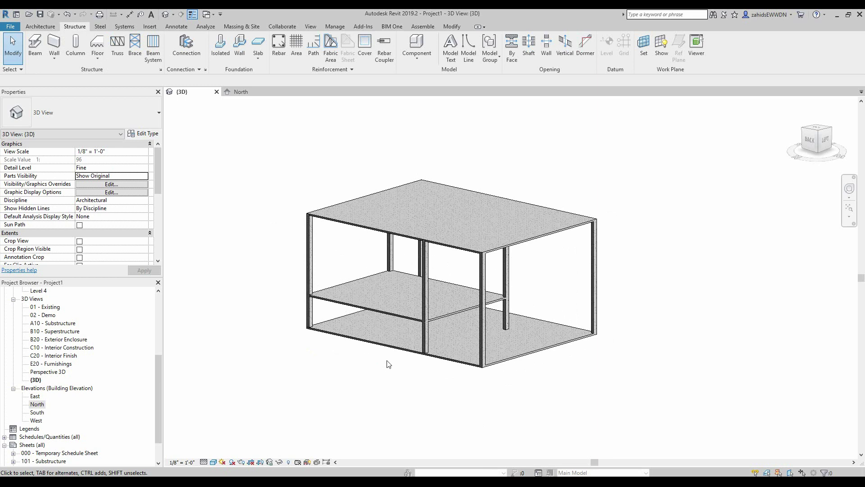
shift+middle_drag(389, 364, 467, 378)
click(468, 378)
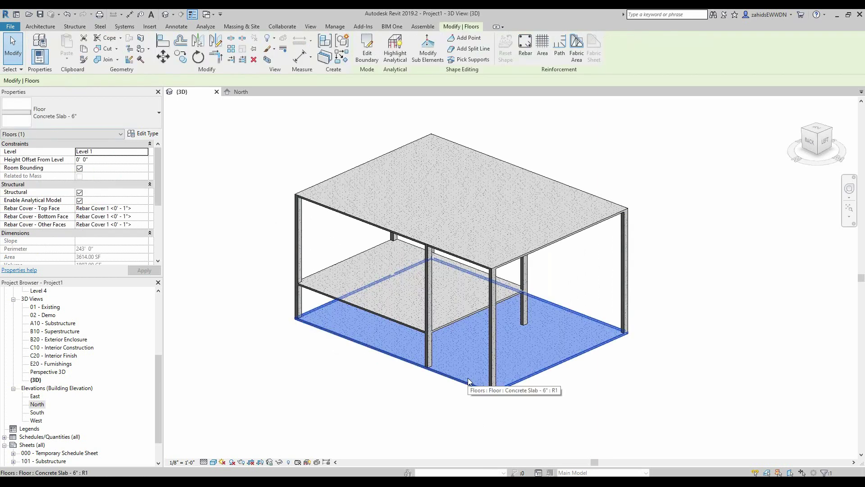
click(354, 276)
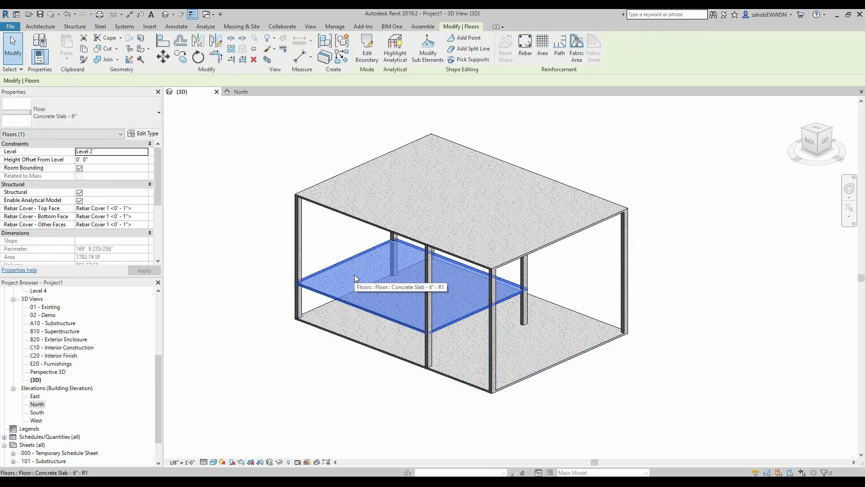
click(517, 192)
Inspect the base and top levels of a corner concrete column, clear the selection, and view the structure from several angles.
shift+middle_drag(467, 401, 550, 265)
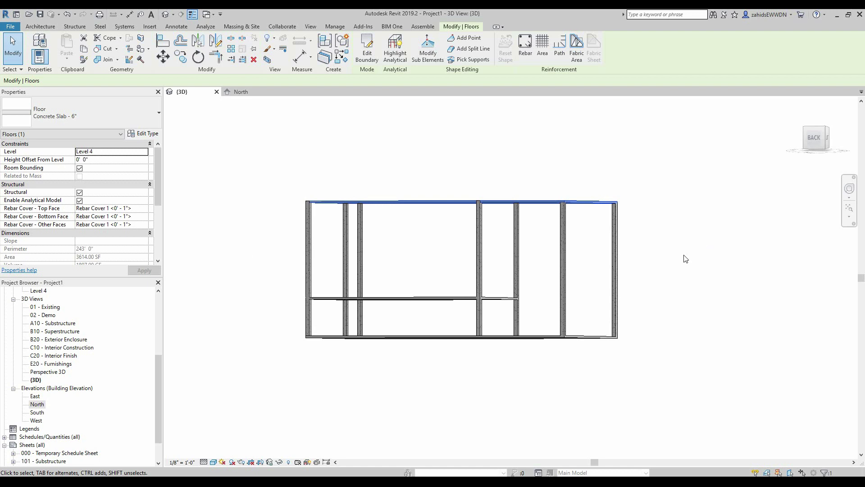
click(616, 253)
shift+middle_drag(616, 253, 564, 312)
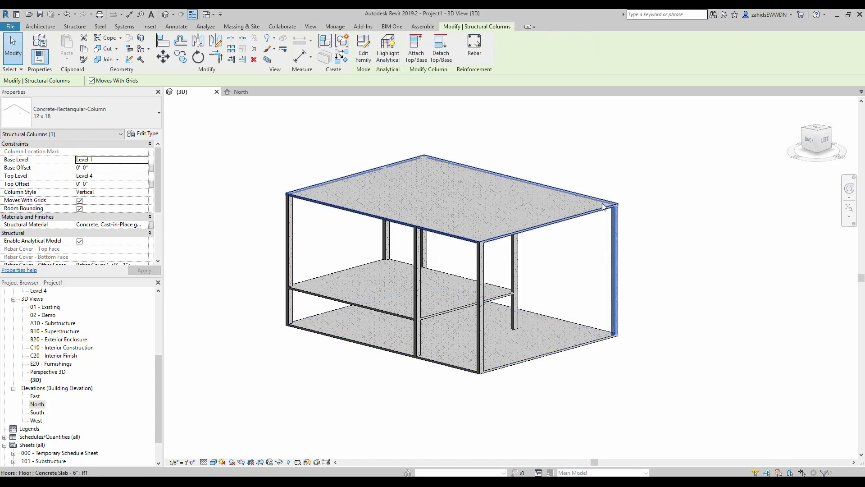
click(689, 291)
shift+middle_drag(533, 315, 329, 297)
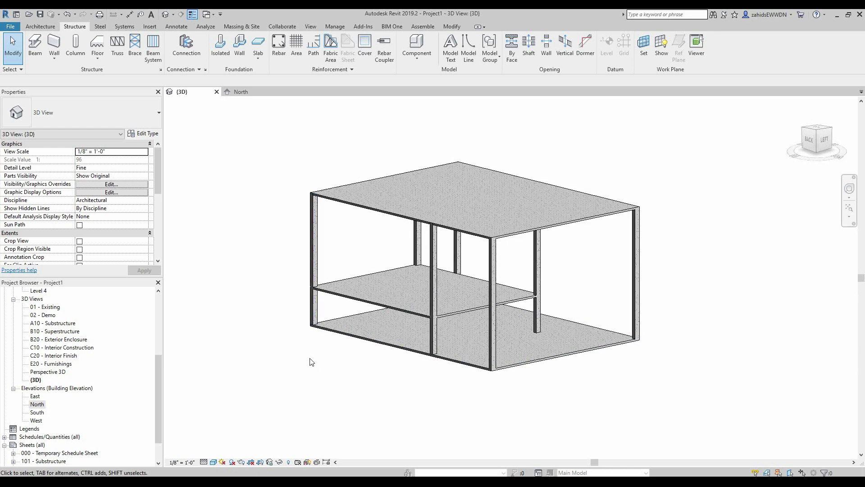
shift+middle_drag(310, 362, 333, 392)
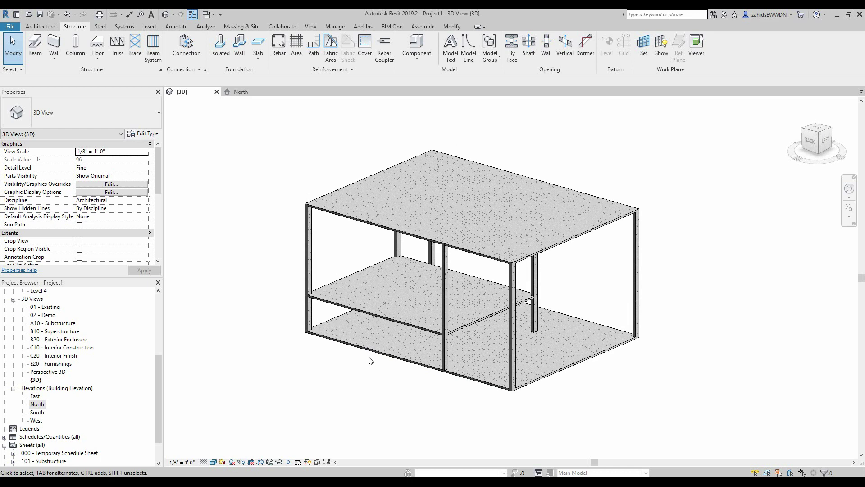
shift+middle_drag(370, 361, 392, 347)
middle_drag(382, 399, 386, 373)
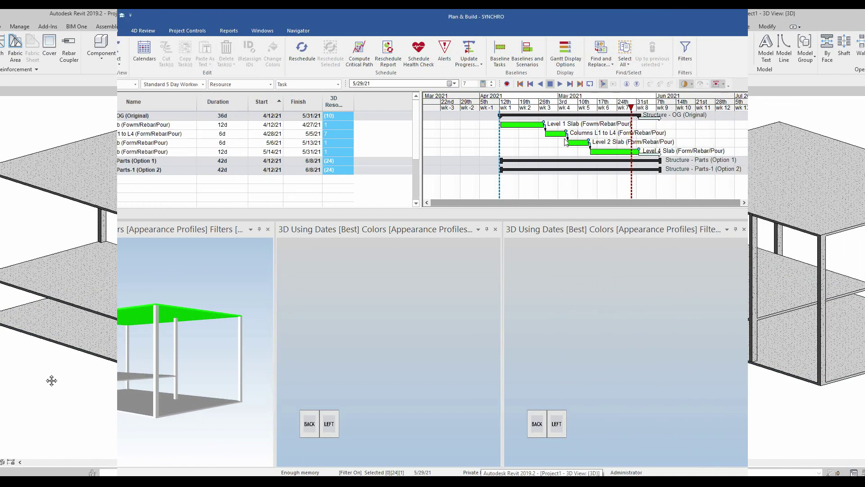
In SYNCHRO, set the focus date to 4/7/21 and select the Level 1 Slab task, and select its matching slab in Revit.
drag(631, 107, 412, 129)
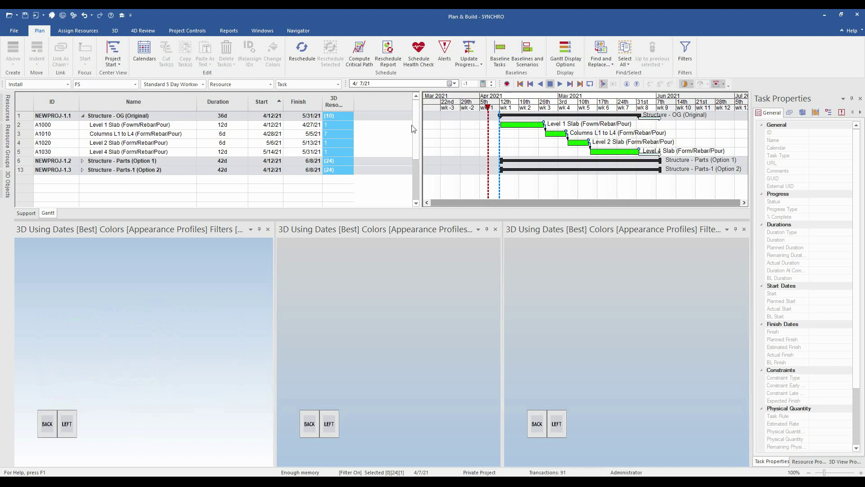
click(158, 128)
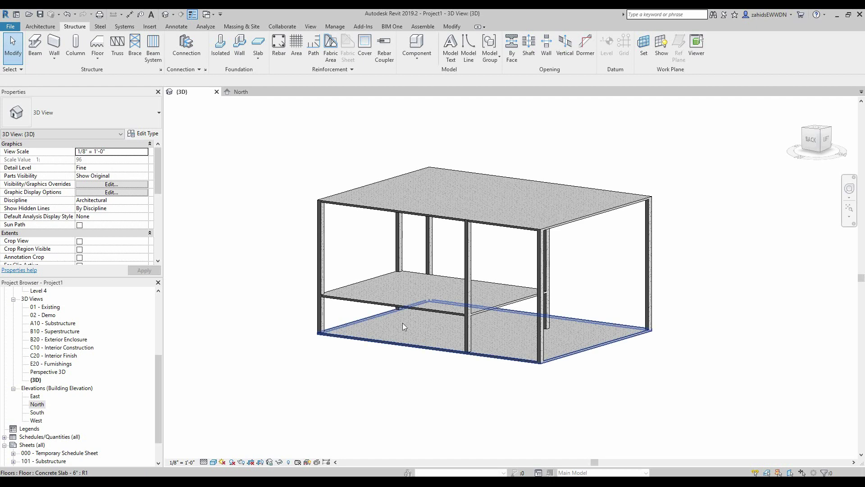
click(401, 322)
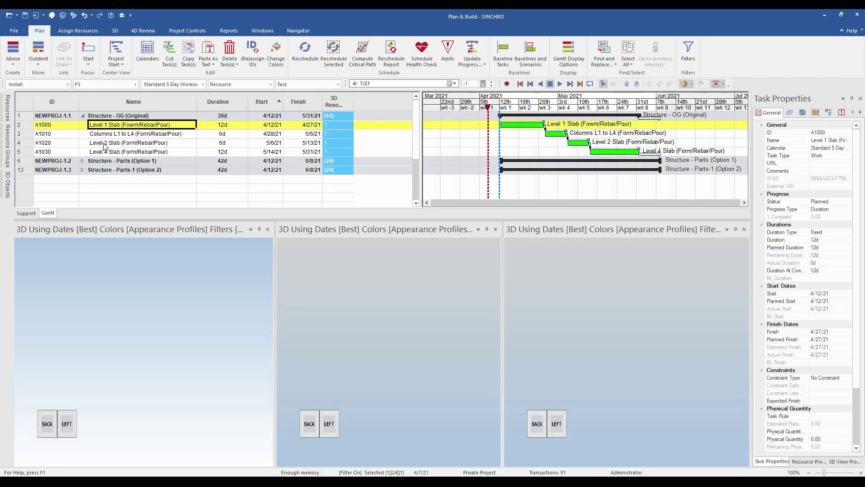
In SYNCHRO, review the column, Level 2 slab and Level 4 slab tasks, and select all four tasks under Structure - OG (Original).
click(106, 135)
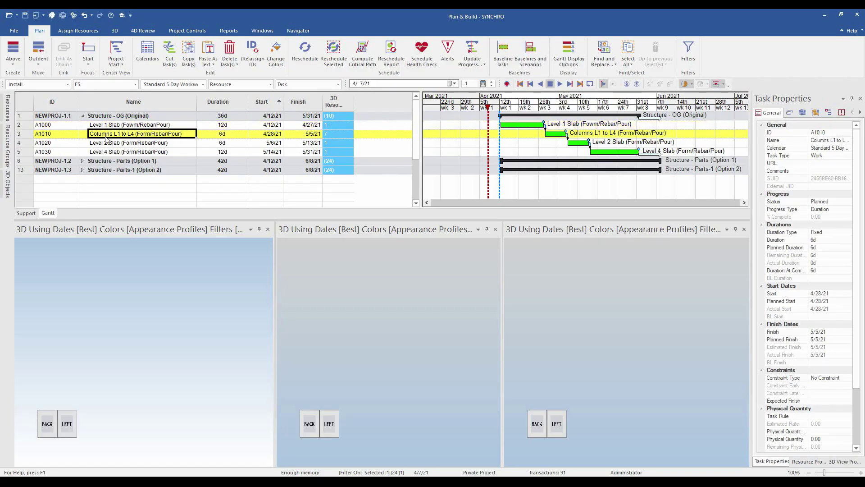
click(154, 144)
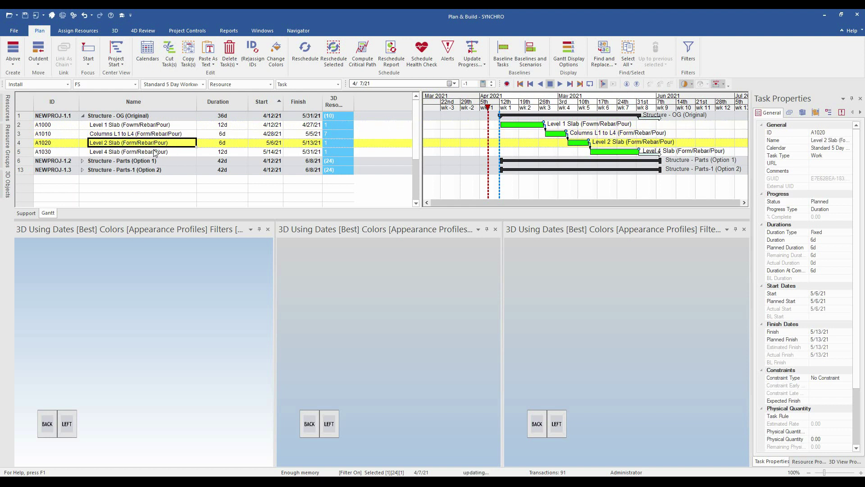
click(154, 153)
click(163, 126)
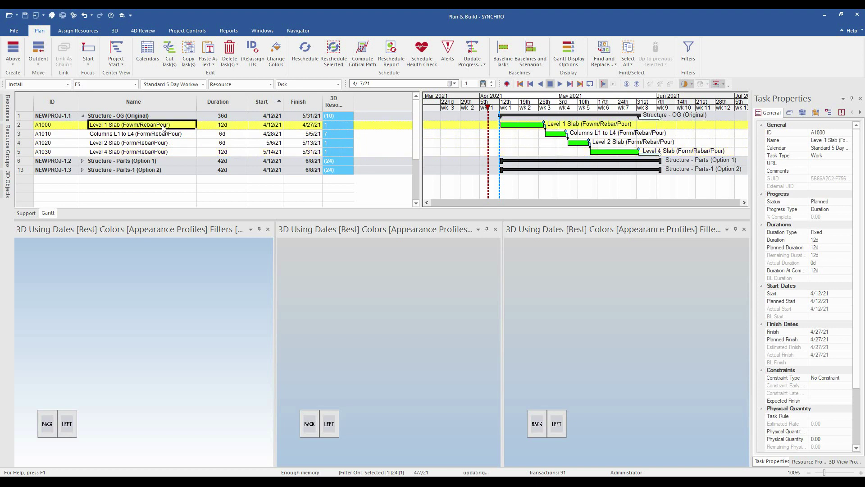
shift+click(152, 153)
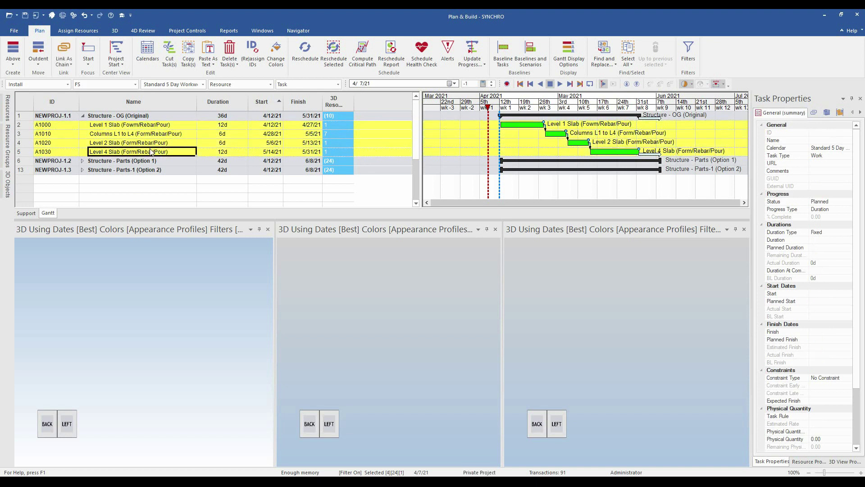
ctrl+scroll(512, 132, down, 2)
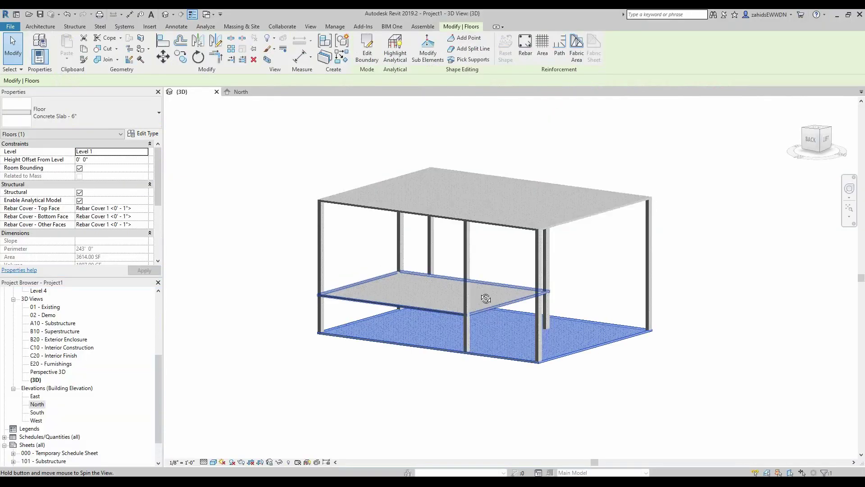
Switch to Revit, clear the floor selection and view the framed structure from another angle.
shift+middle_drag(485, 295, 501, 299)
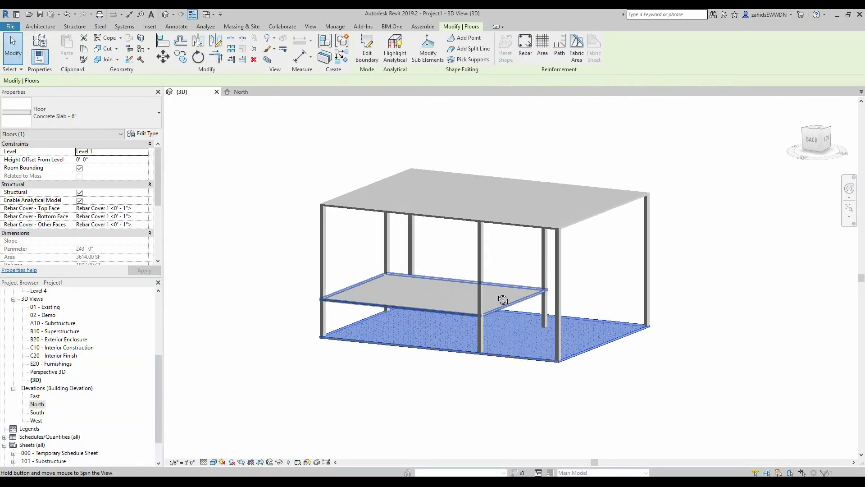
click(592, 272)
shift+middle_drag(602, 261, 584, 261)
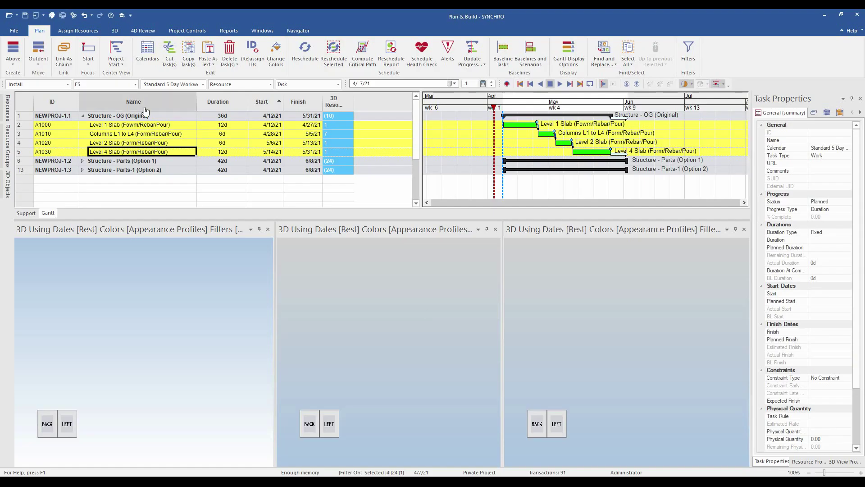
In SYNCHRO, select the Level 1 Slab task and preview the construction sequence at 5/7/21 and 4/20/21 in the 3D view.
click(132, 125)
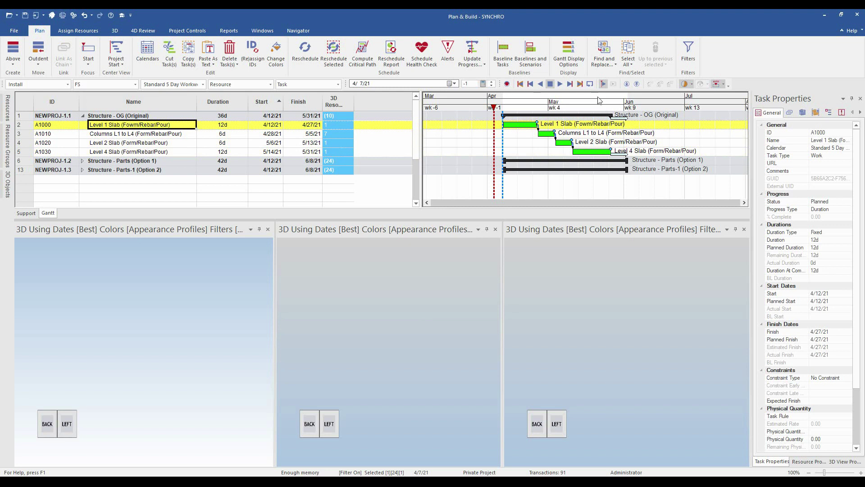
drag(495, 108, 559, 108)
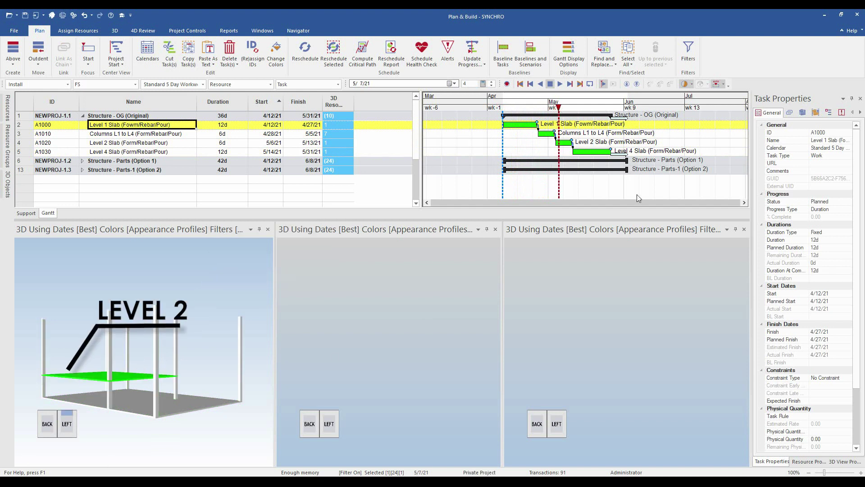
mouse_move(561, 109)
mouse_down()
mouse_move(616, 110)
mouse_move(520, 110)
mouse_up()
middle_drag(183, 329, 137, 398)
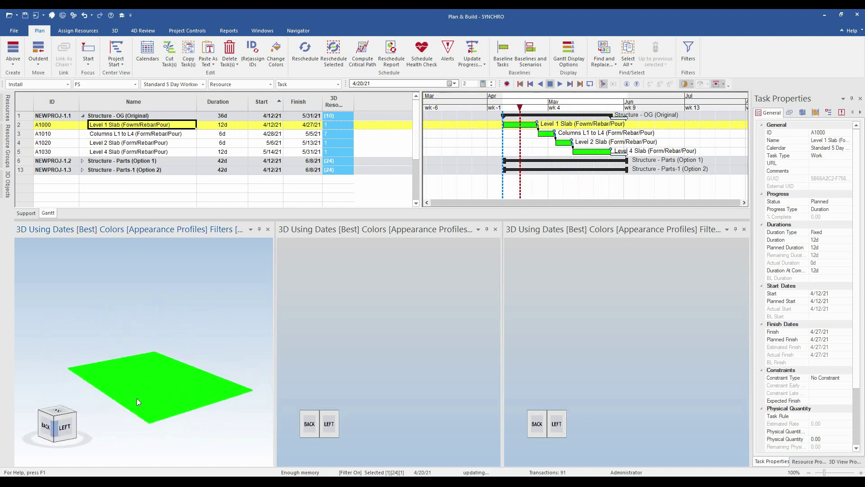
Advance the focus date to 5/5/21 and on to 6/11/21, and select the front corner column in the 3D view.
drag(495, 107, 555, 109)
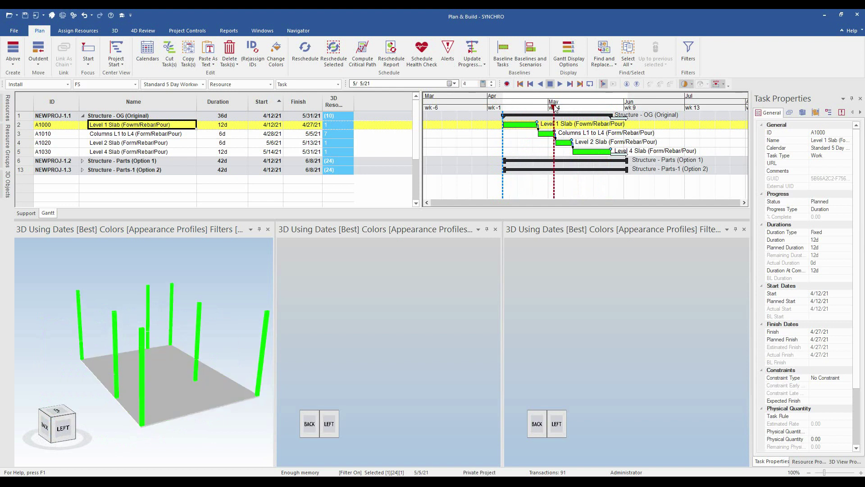
drag(556, 109, 638, 102)
mouse_move(95, 371)
middle_down()
mouse_move(192, 366)
mouse_move(159, 369)
mouse_move(176, 368)
mouse_move(126, 355)
mouse_move(139, 366)
mouse_move(128, 372)
mouse_move(137, 370)
mouse_move(129, 366)
mouse_move(133, 350)
middle_up()
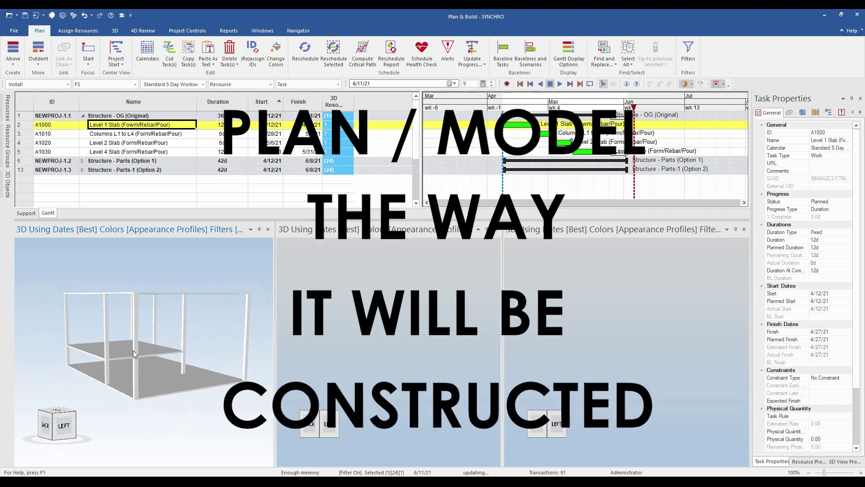
click(136, 332)
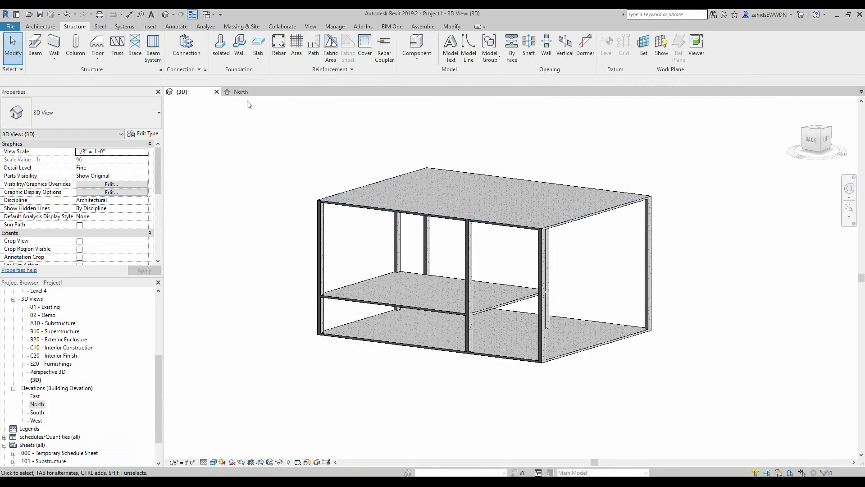
Switch to Revit, open the North elevation and inspect the overall height dimension between Level 1 and Level 4.
click(243, 92)
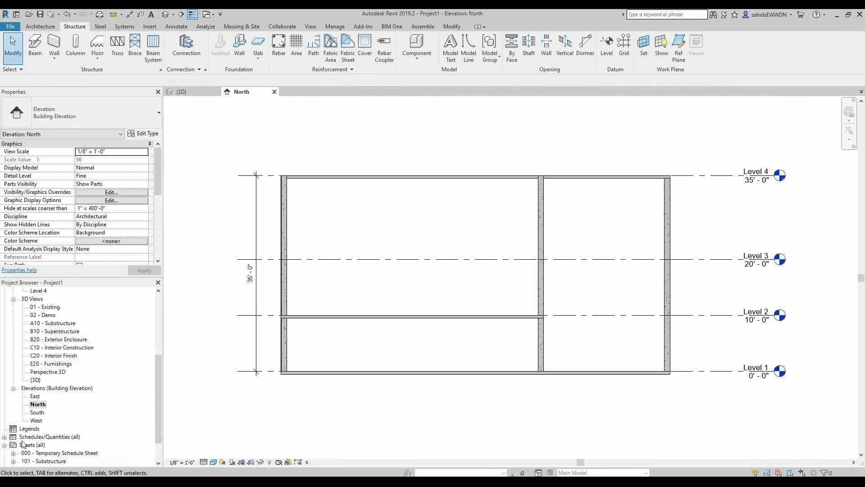
middle_drag(253, 244, 248, 240)
click(251, 243)
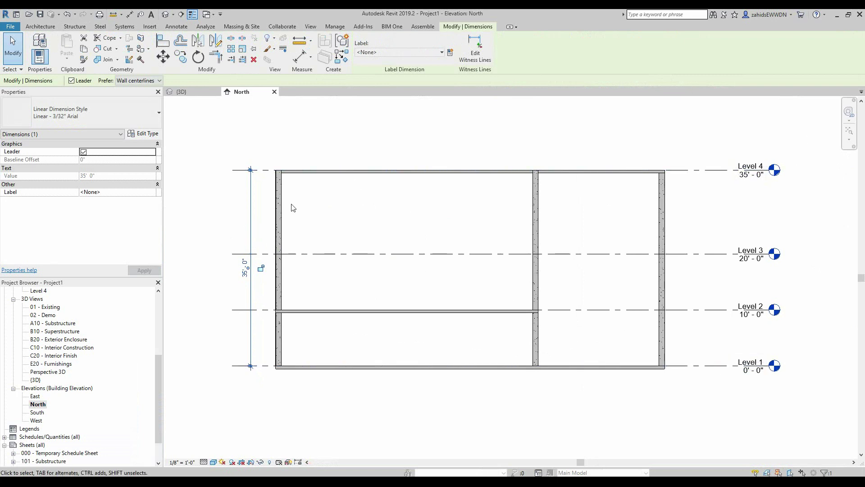
click(329, 205)
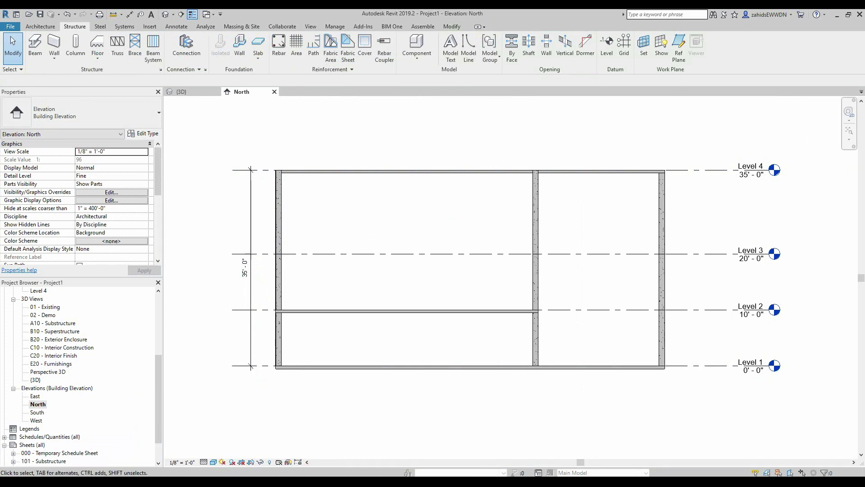
Return to the {3D} view and inspect the full-height corner column from different angles, clearing the selection each time.
click(188, 91)
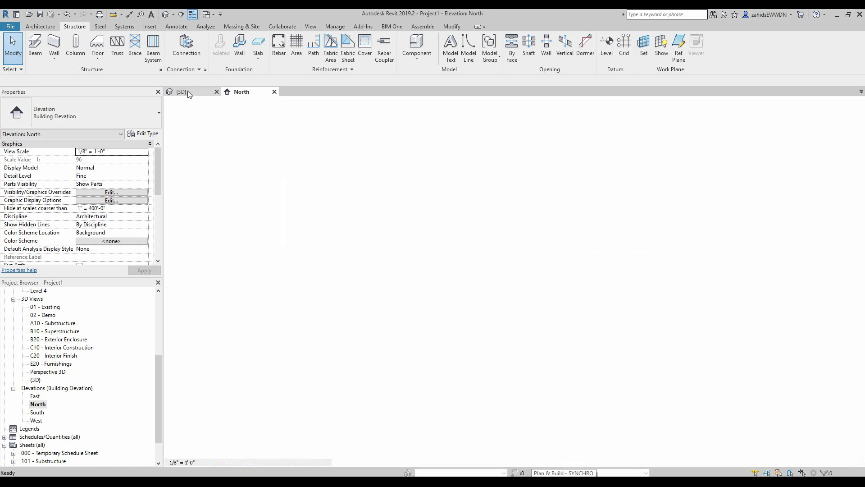
mouse_move(320, 240)
shift+middle_down()
mouse_move(324, 247)
mouse_move(253, 236)
mouse_move(332, 245)
shift+middle_up()
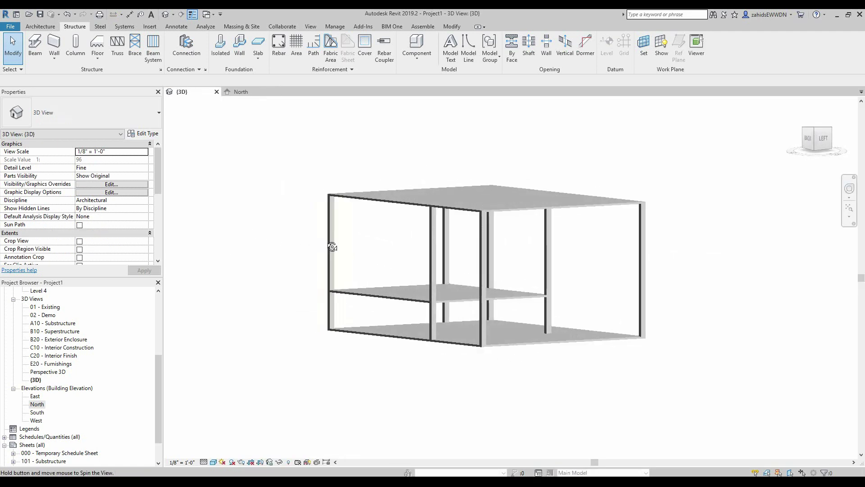
click(331, 248)
click(274, 284)
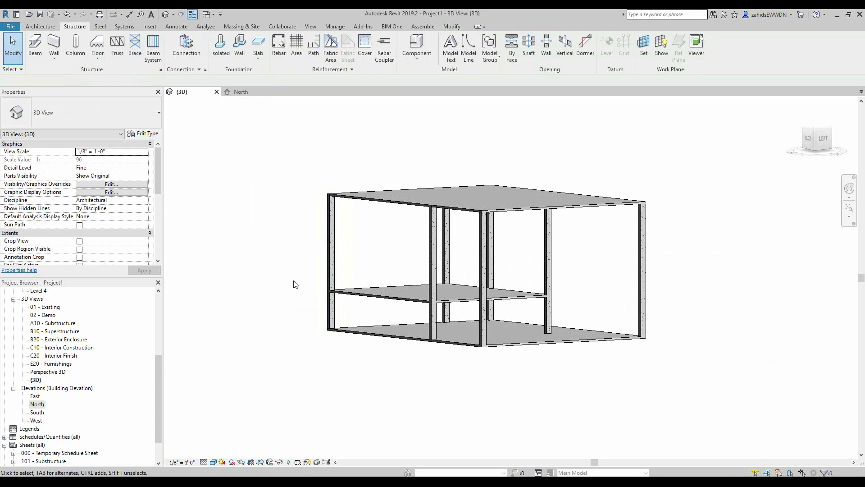
click(331, 253)
click(264, 289)
shift+middle_drag(265, 290, 573, 375)
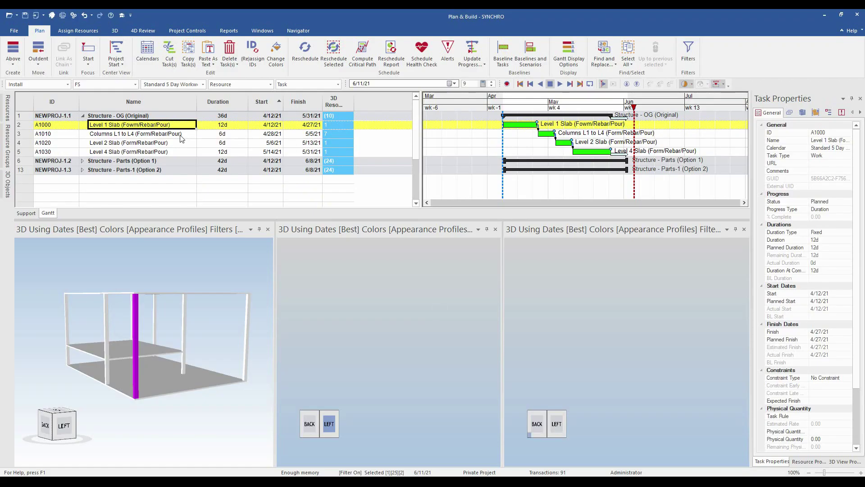
In SYNCHRO, select the Columns L1 to L4 task and inspect individual full-height columns in the 3D view.
click(181, 135)
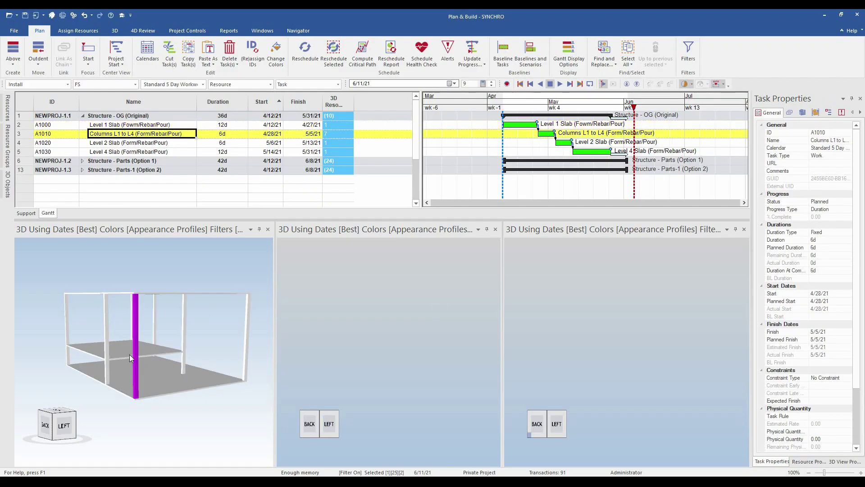
ctrl+click(138, 329)
drag(151, 358, 166, 336)
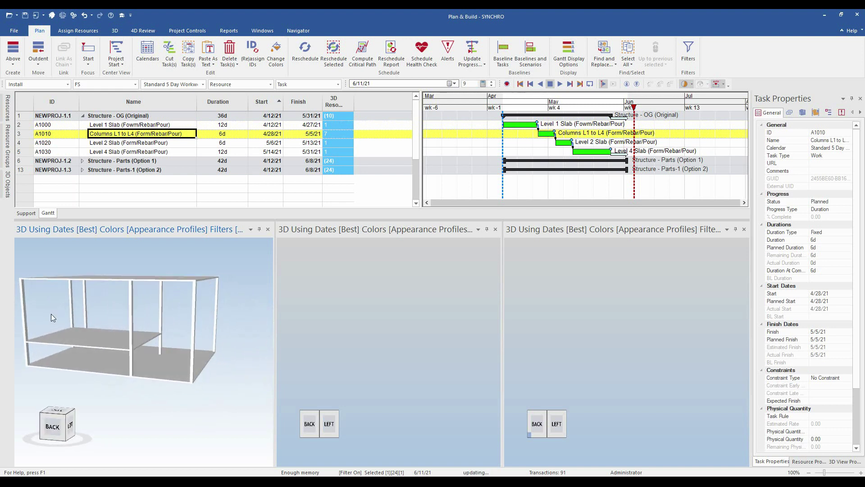
ctrl+click(28, 318)
drag(28, 318, 77, 324)
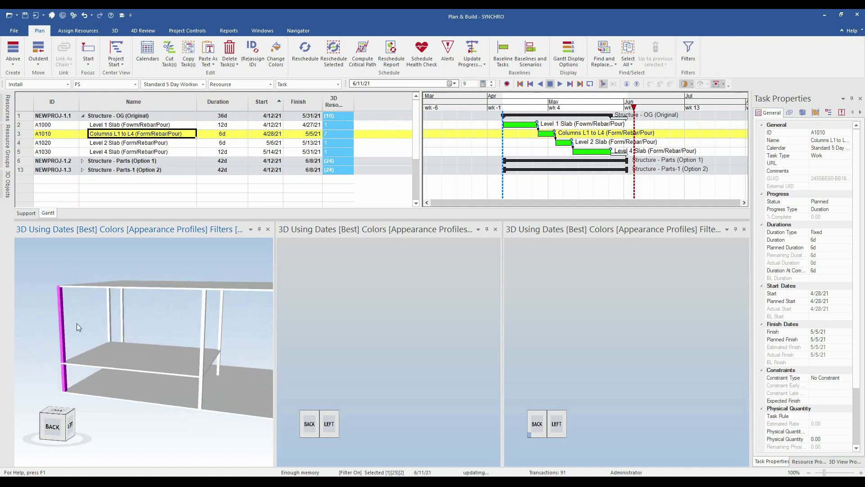
click(75, 329)
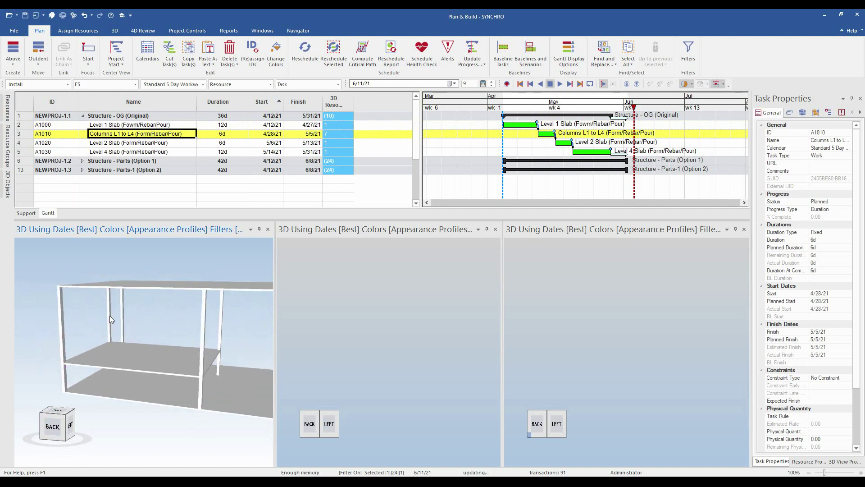
Examine the full-height columns in the original model and review the Structure - OG tasks from Level 1 Slab to Level 4 Slab.
click(110, 316)
mouse_move(117, 319)
mouse_down()
mouse_move(121, 307)
mouse_move(115, 312)
mouse_up()
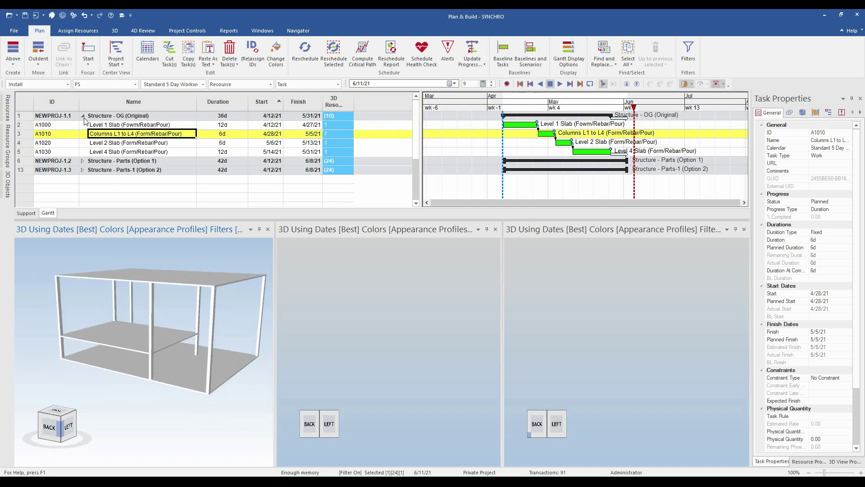
mouse_move(180, 334)
mouse_down()
mouse_move(141, 332)
mouse_move(185, 327)
mouse_up()
click(170, 126)
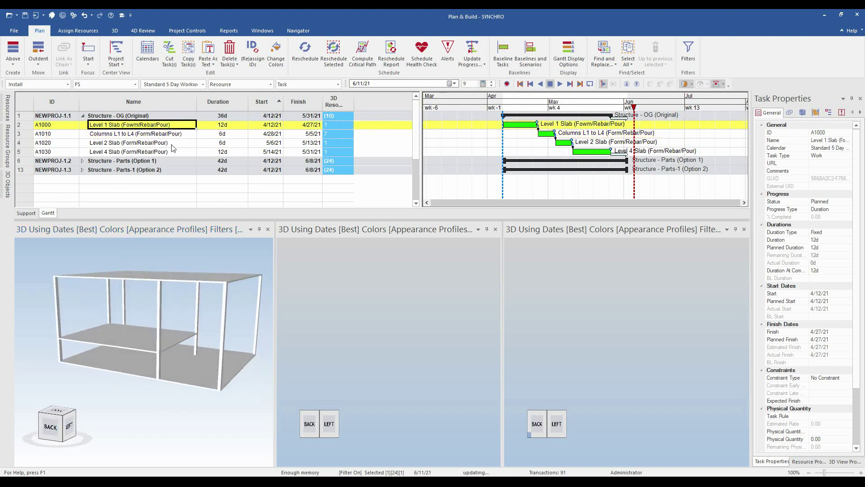
shift+click(170, 152)
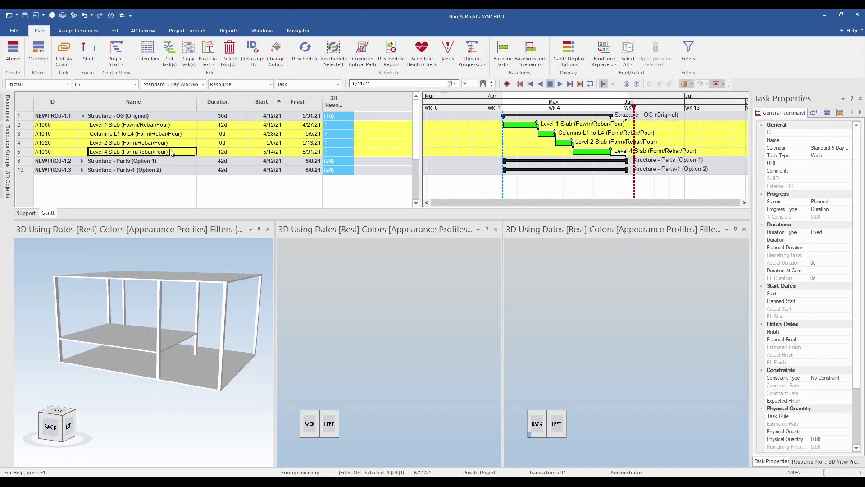
click(149, 127)
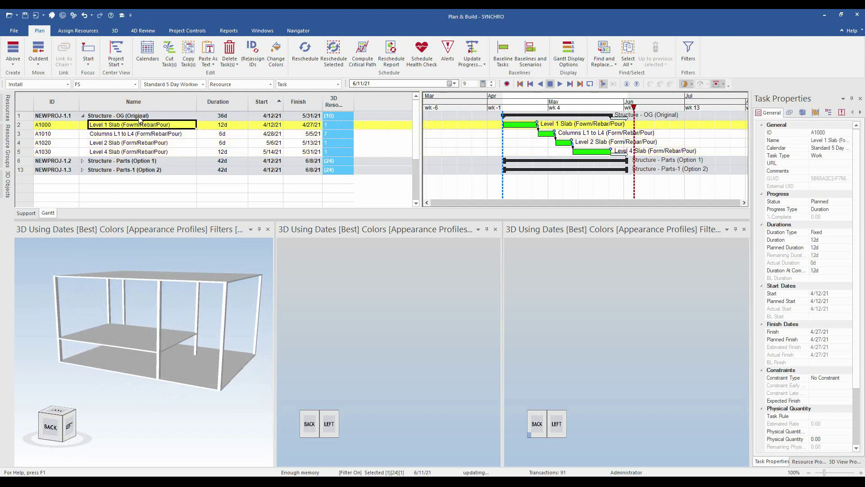
Collapse the Structure - OG (Original) group and select the Structure - Parts (Option 1) group.
click(137, 116)
click(83, 116)
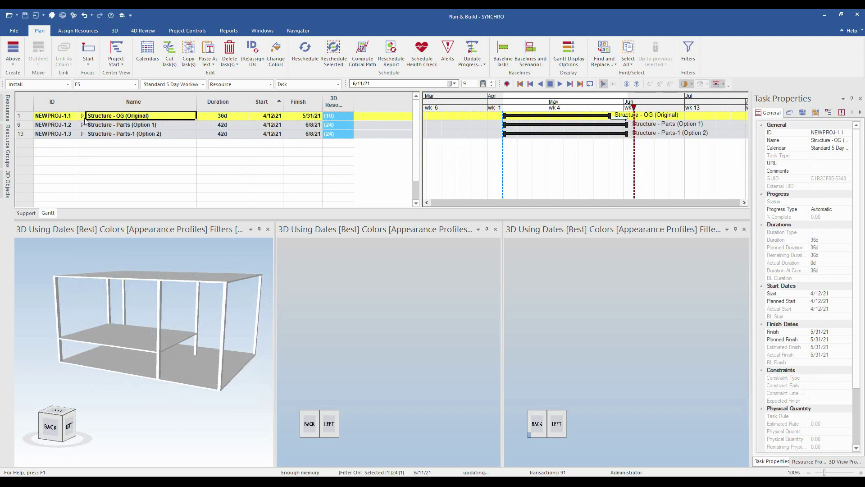
click(153, 130)
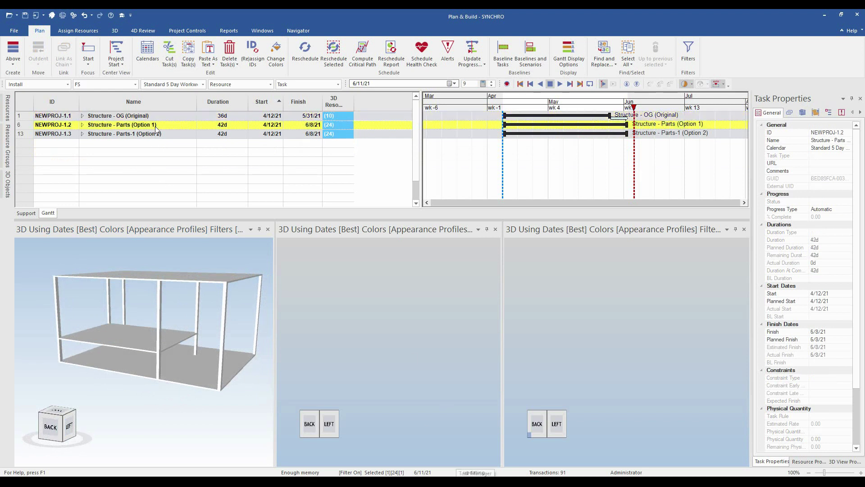
key(shift+Down)
key(Down)
click(151, 128)
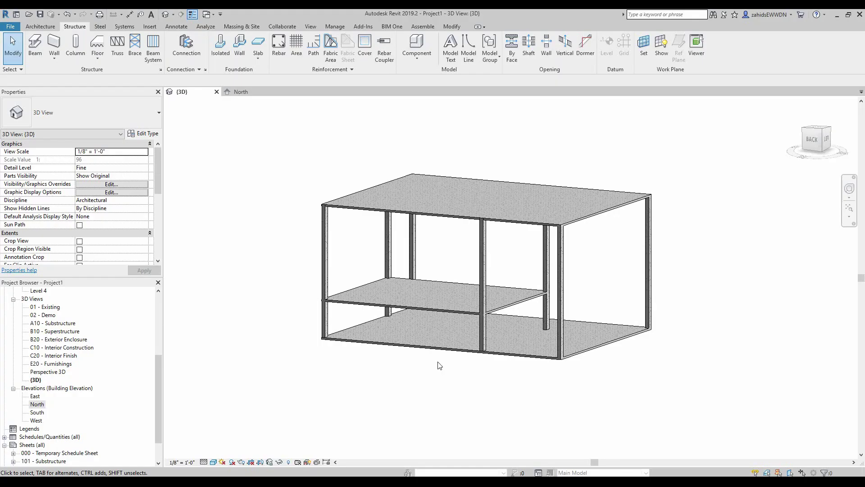
Switch to Revit and set the {3D} view's Parts Visibility to Show Parts.
shift+middle_drag(439, 365, 411, 385)
shift+middle_drag(379, 403, 385, 408)
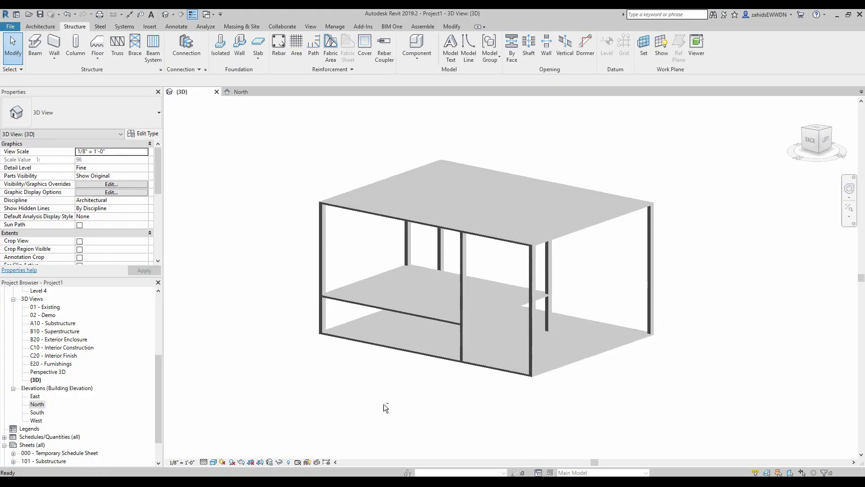
click(146, 177)
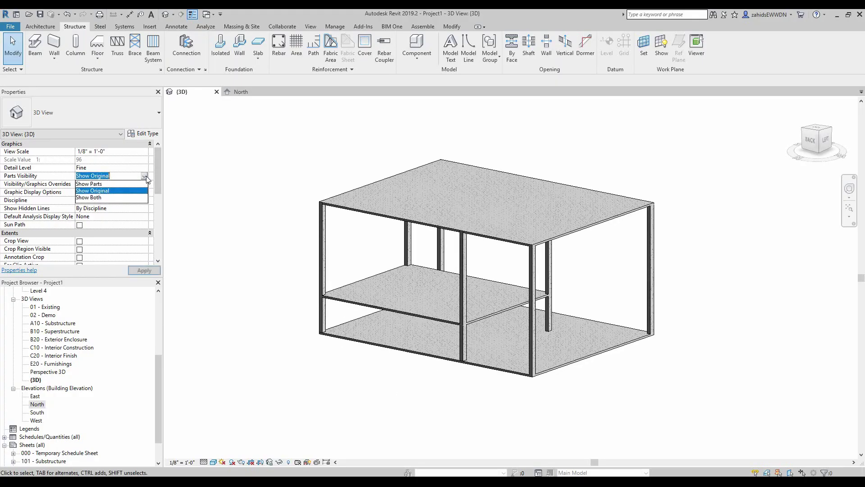
click(112, 184)
mouse_move(313, 371)
shift+middle_down()
mouse_move(303, 340)
mouse_move(250, 343)
mouse_move(321, 354)
mouse_move(323, 362)
shift+middle_up()
Color the Parts category by Base Level with Color Splasher, using refreshed colors, and close the dialog.
click(394, 26)
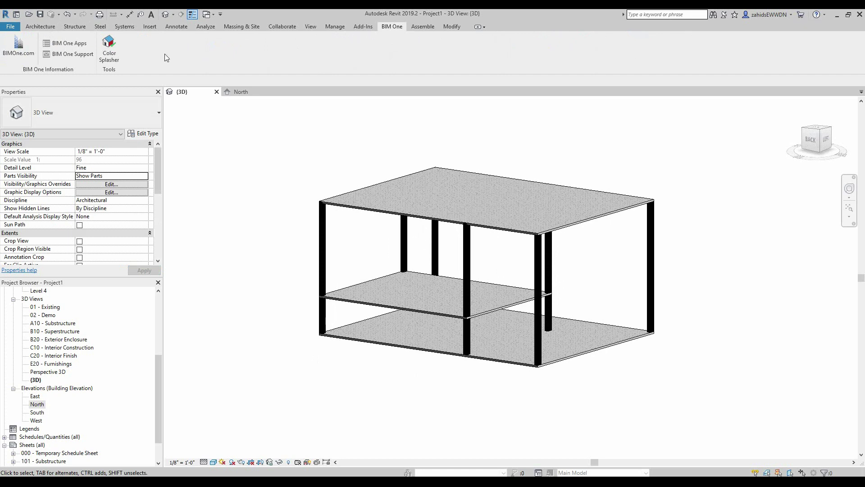
click(109, 60)
click(324, 182)
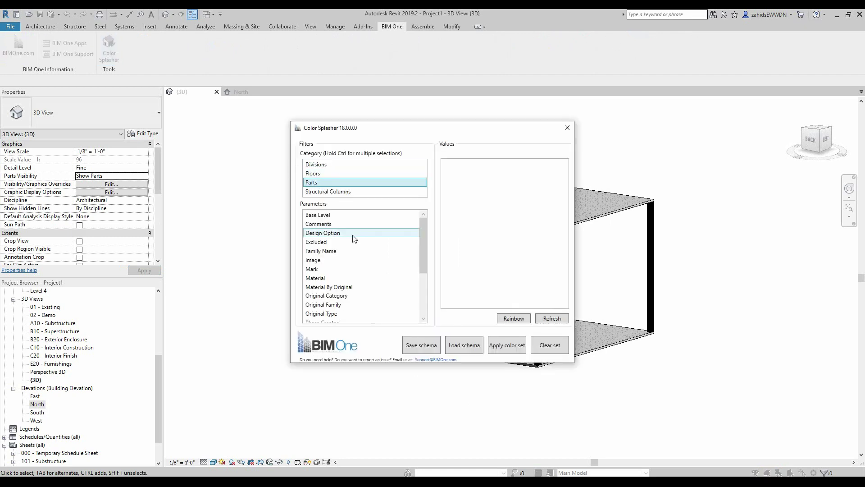
click(334, 216)
click(552, 319)
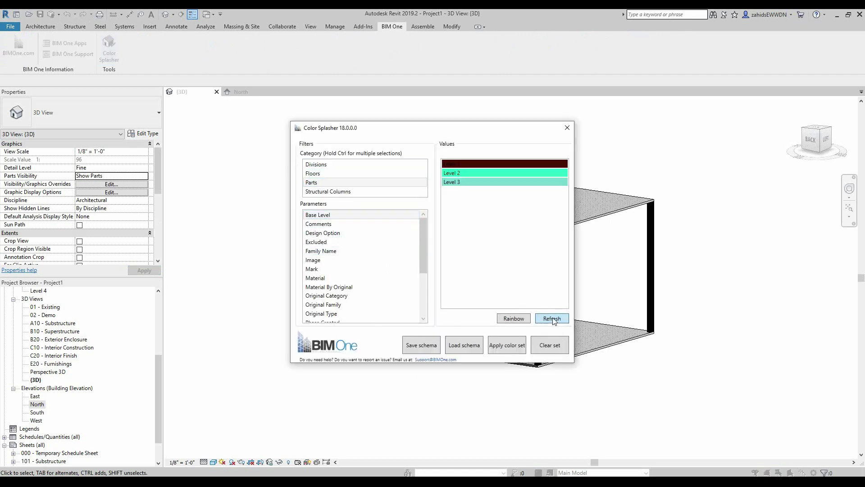
click(506, 345)
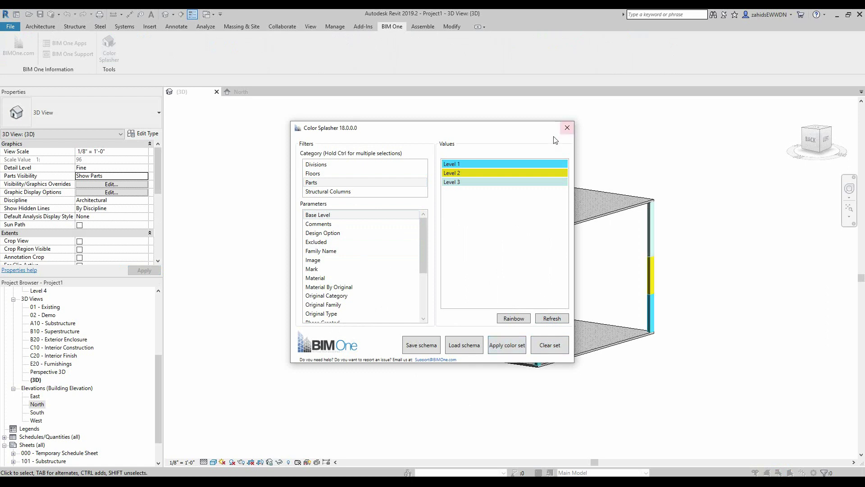
click(567, 128)
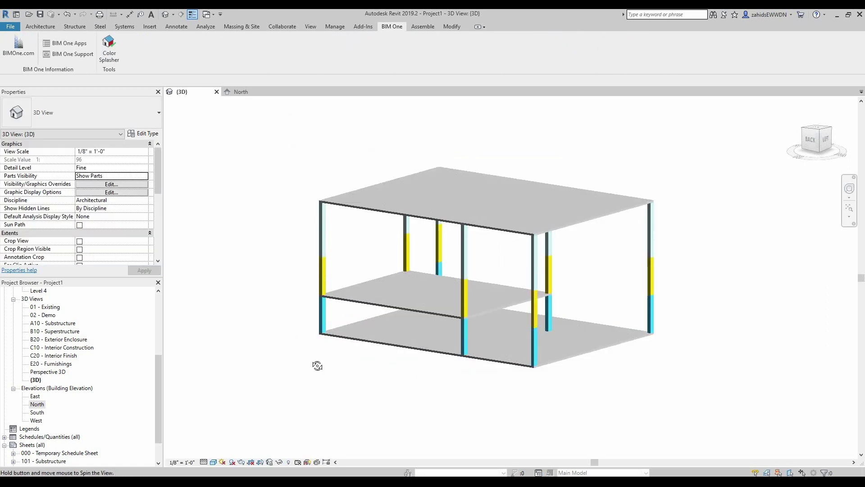
Inspect the separate Level 1, Level 2 and Level 3 parts of the front middle column.
middle_drag(464, 371, 431, 326)
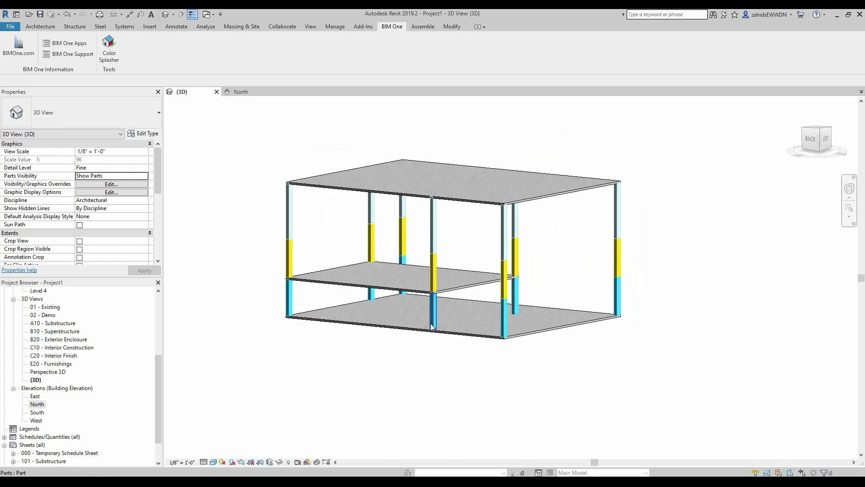
scroll(425, 362, up, 2)
click(440, 299)
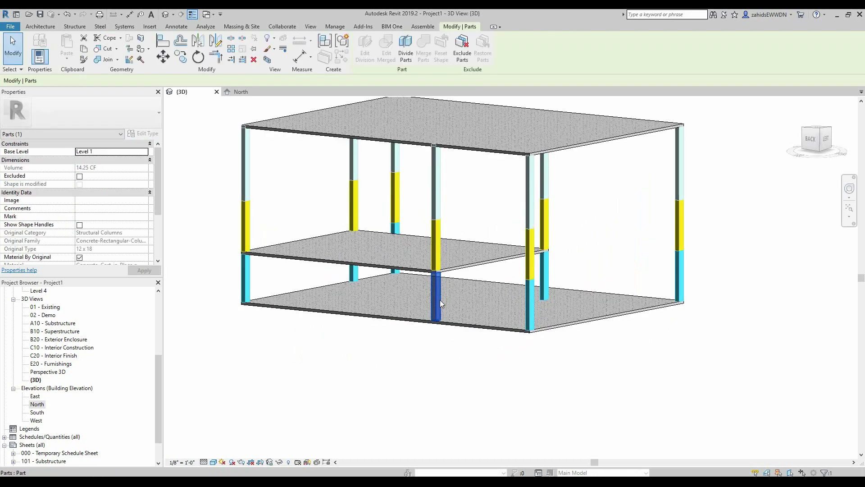
click(439, 244)
mouse_move(439, 244)
shift+middle_down()
mouse_move(450, 301)
mouse_move(442, 269)
mouse_move(477, 265)
mouse_move(447, 266)
mouse_move(458, 265)
shift+middle_up()
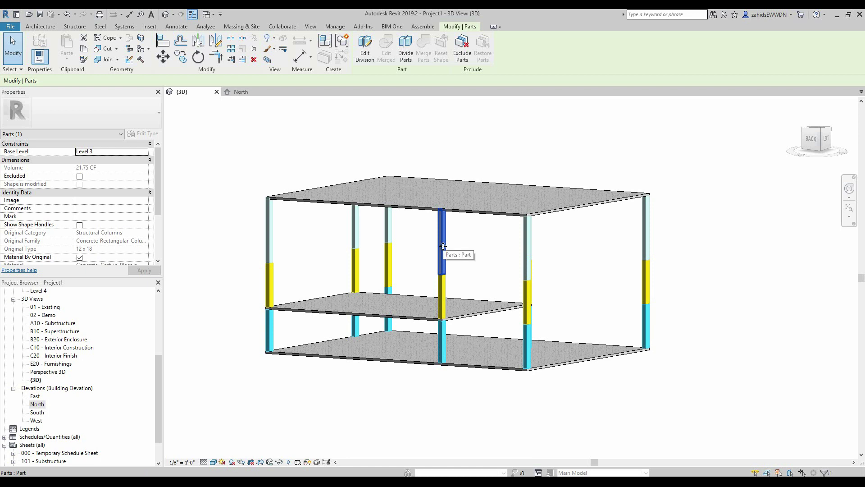
Compare the front middle column's lower and upper parts from different angles, ending with the Level 1 part, and clear the selection.
mouse_move(489, 289)
shift+middle_down()
mouse_move(459, 307)
mouse_move(507, 300)
mouse_move(452, 290)
mouse_move(433, 402)
mouse_move(426, 352)
shift+middle_up()
click(452, 294)
shift+middle_drag(414, 389, 444, 342)
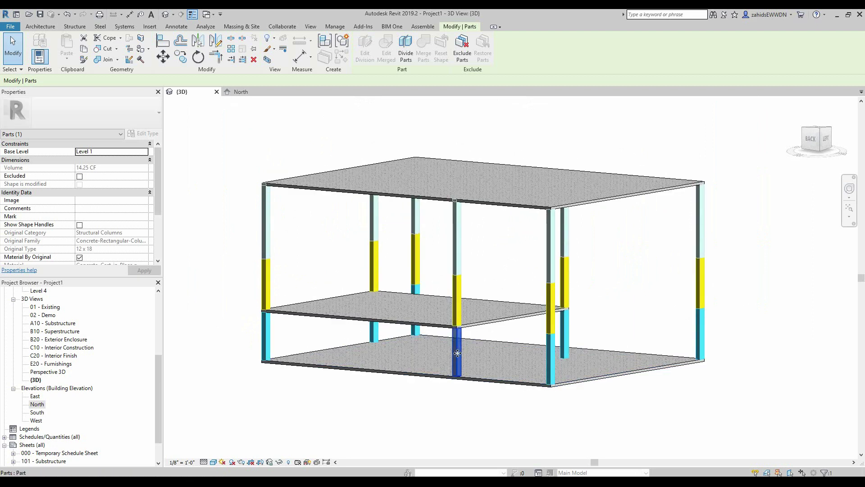
click(461, 307)
click(459, 271)
shift+middle_drag(460, 272, 460, 290)
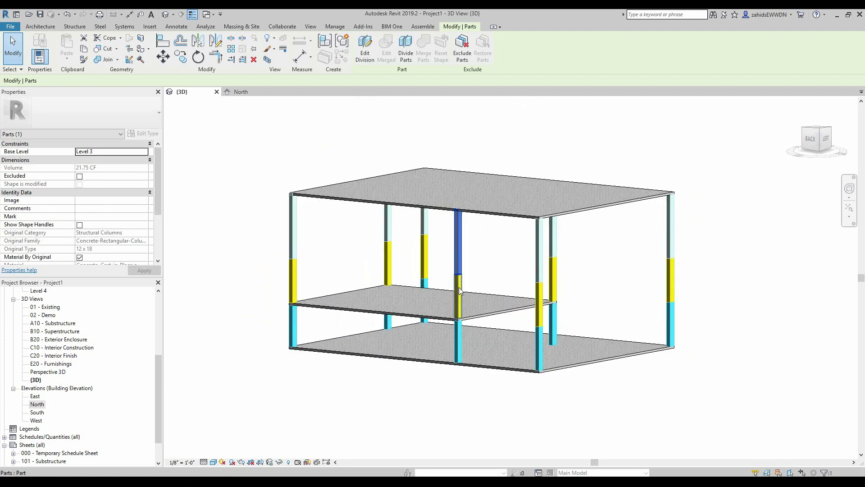
click(472, 334)
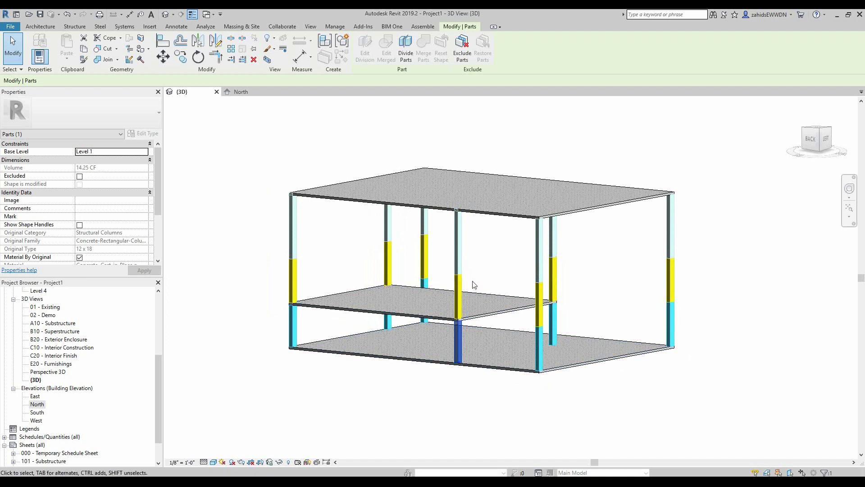
shift+middle_drag(466, 303, 520, 390)
key(Escape)
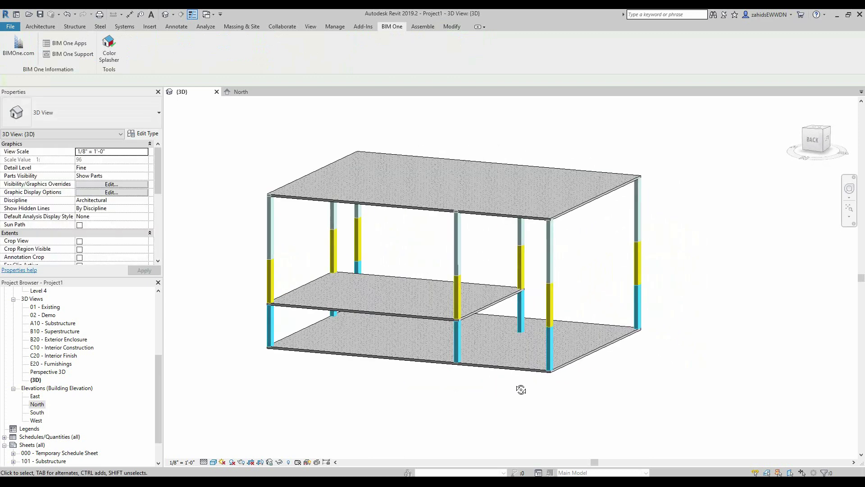
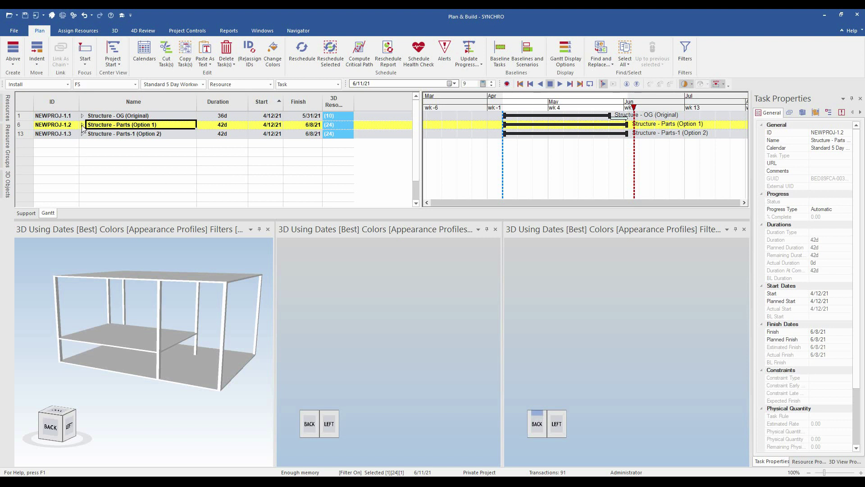
In SYNCHRO, expand Structure - Parts (Option 1), show the Parts.spx 3D objects and select the Columns L2 to L3 task.
click(82, 125)
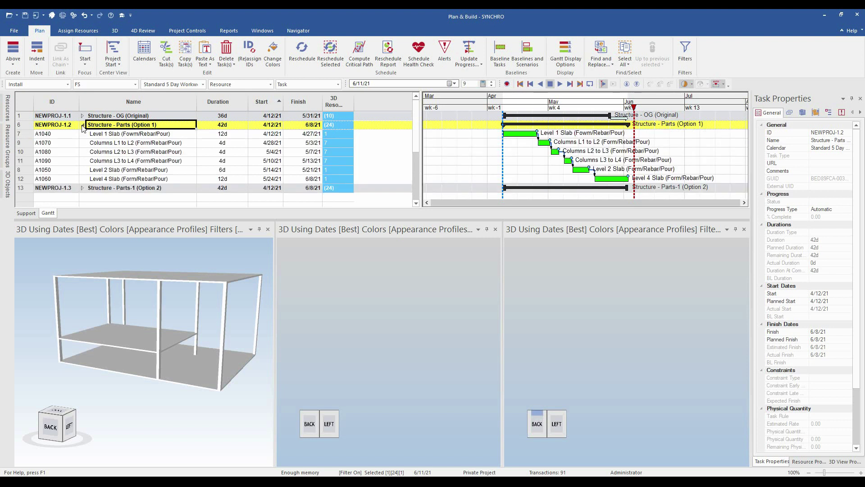
click(137, 135)
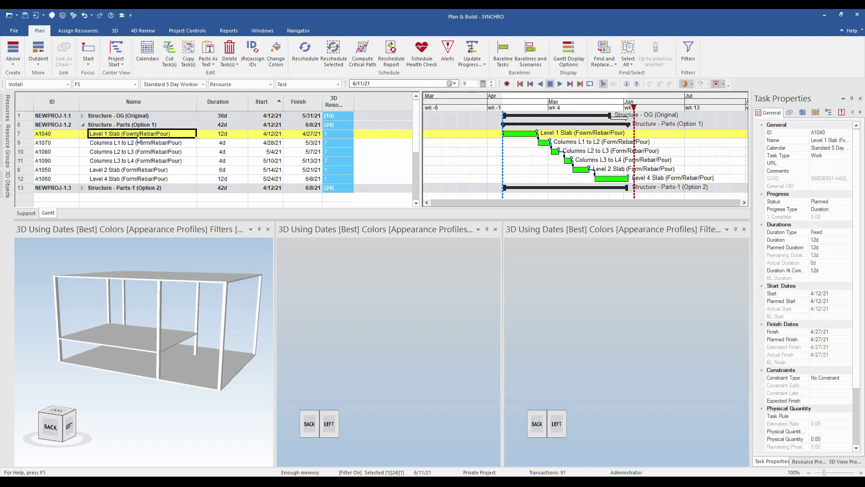
mouse_move(8, 184)
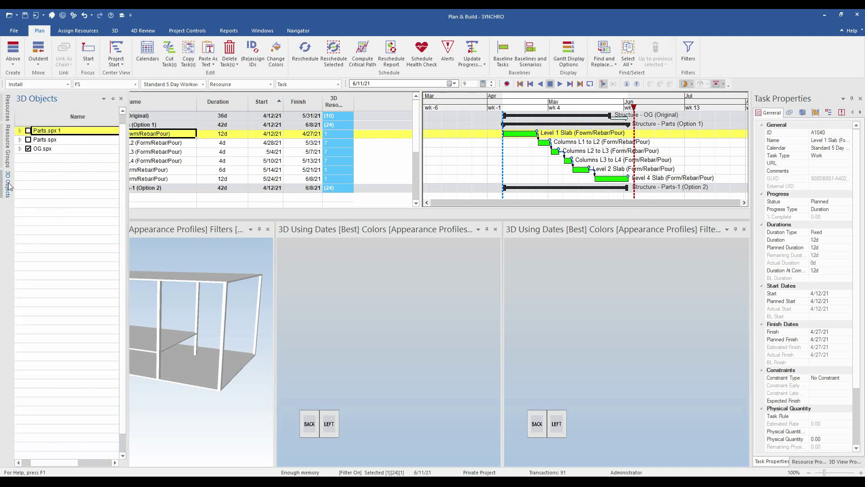
click(28, 140)
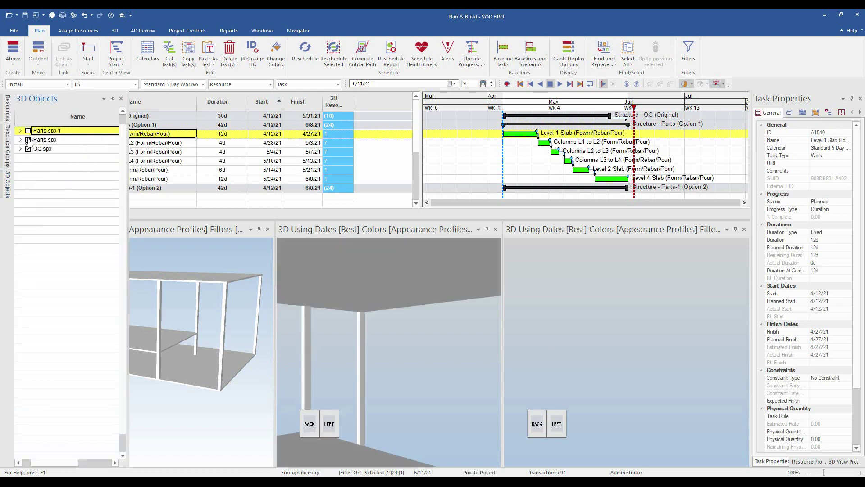
click(164, 152)
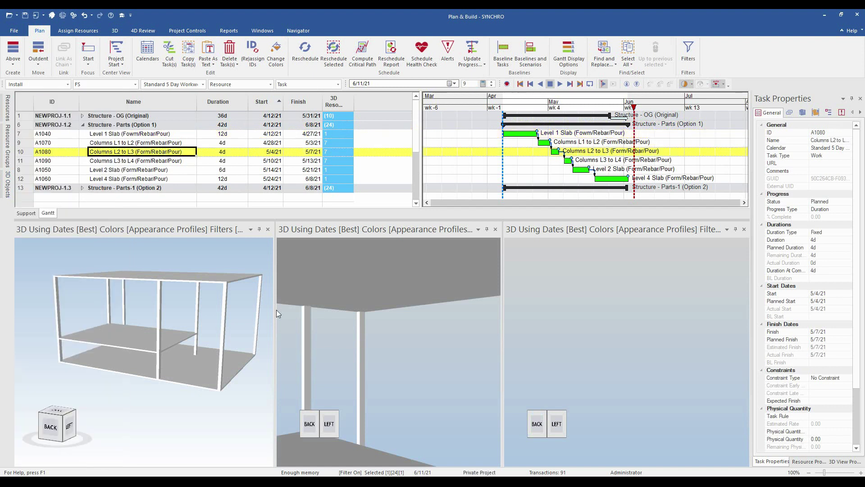
Orient the original and Parts 3D views to the same Back-Left edge view for side-by-side comparison.
click(323, 430)
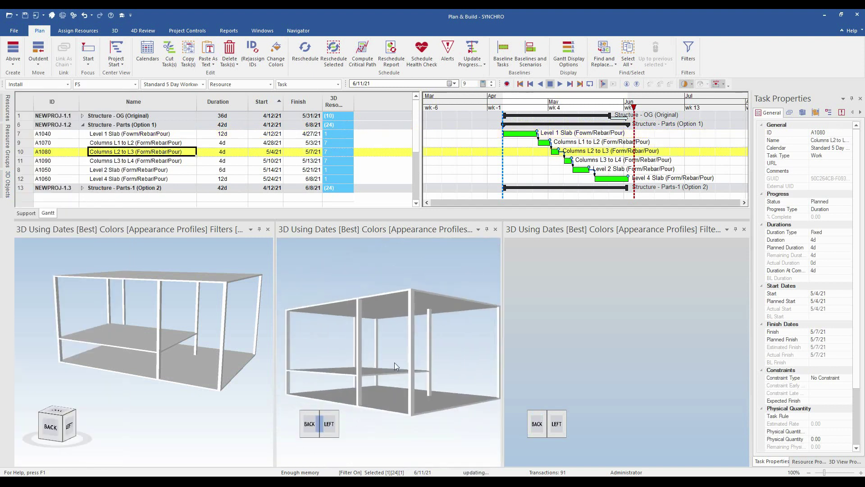
click(61, 427)
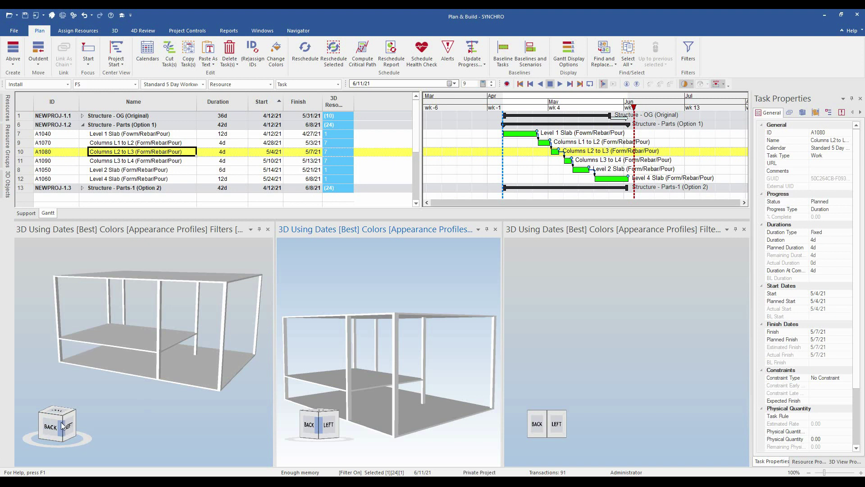
scroll(179, 385, down, 2)
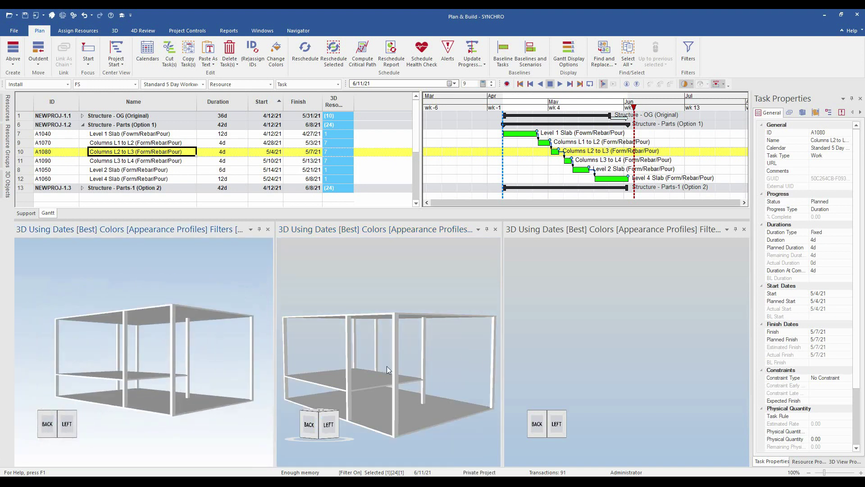
click(318, 426)
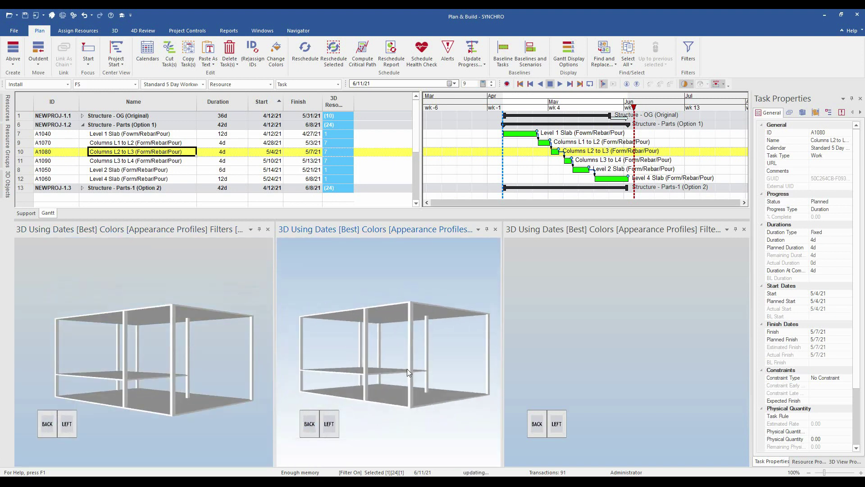
right_click(410, 374)
click(347, 237)
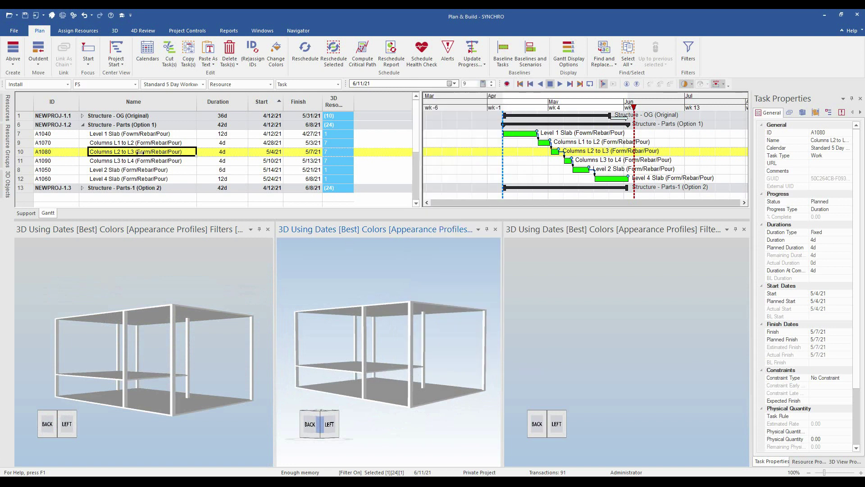
Expand Structure - OG (Original) and compare its Columns L1 to L4 task with the three Option 1 column tasks, selecting those three together.
key(Up)
key(Up)
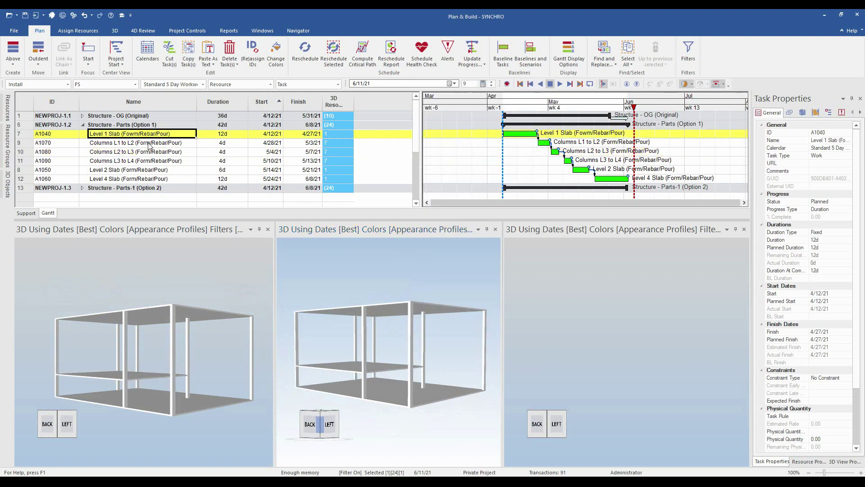
click(149, 143)
click(82, 115)
click(120, 135)
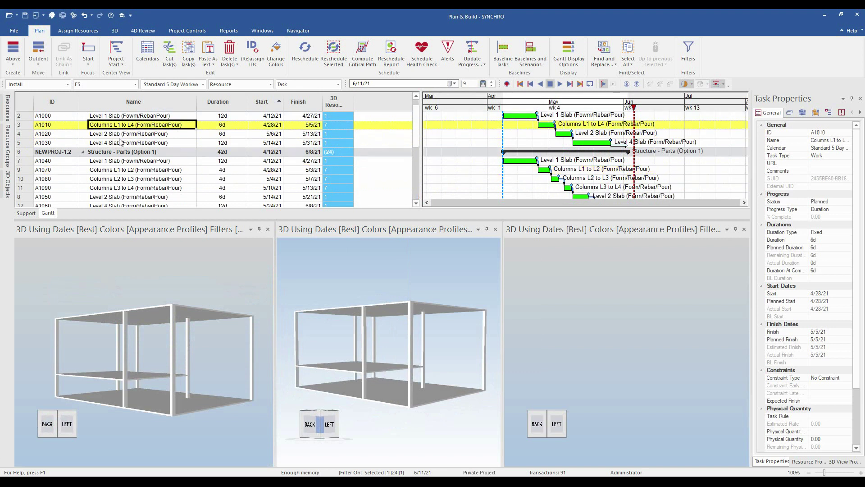
drag(121, 173, 126, 188)
scroll(108, 162, up, 1)
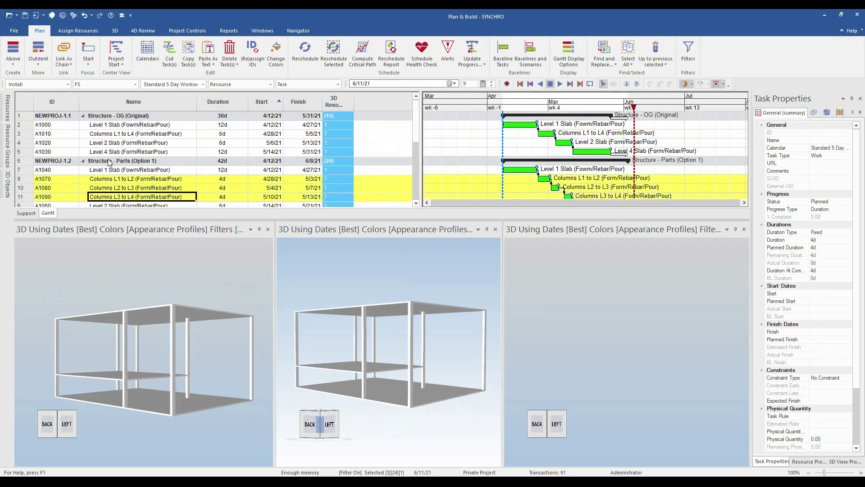
Collapse Structure - OG (Original) and select the three Option 1 column tasks from Columns L1 to L2 through Columns L3 to L4.
click(83, 116)
click(83, 115)
click(135, 146)
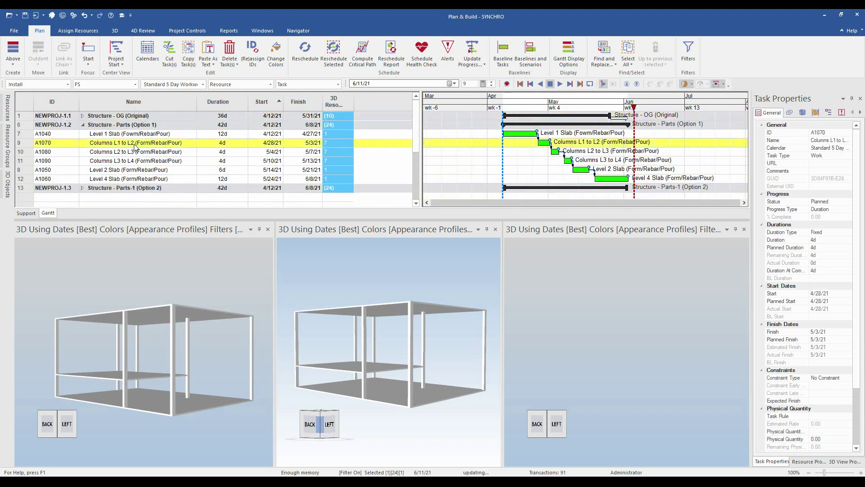
key(shift+Down)
key(shift+Down)
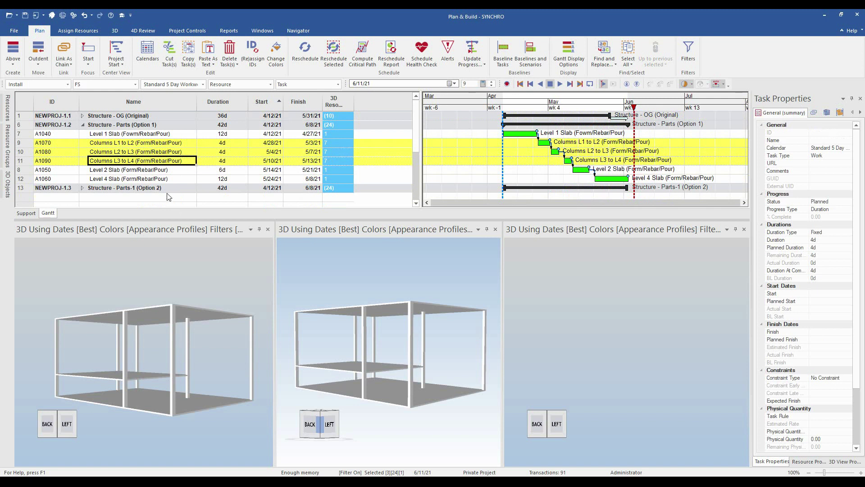
Select the resources assigned to the Columns L1 to L2 task and inspect those column parts in the Parts 3D view.
click(163, 143)
right_click(163, 144)
click(198, 15)
scroll(386, 351, up, 5)
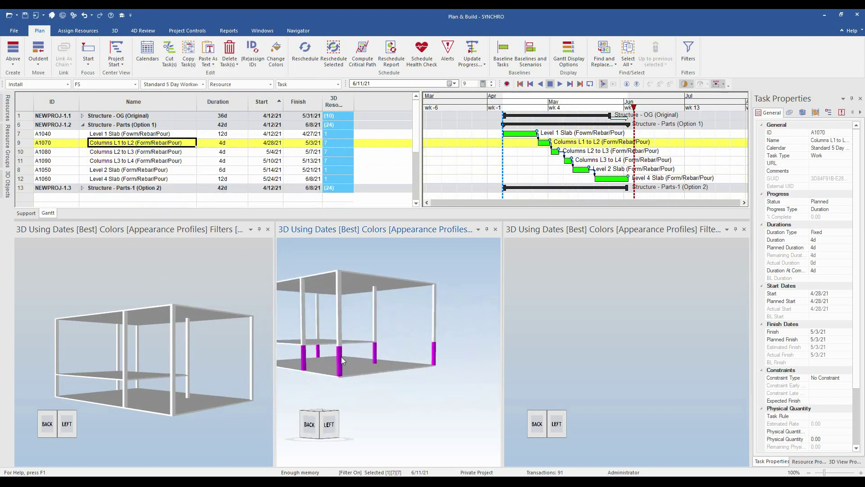
drag(348, 358, 404, 338)
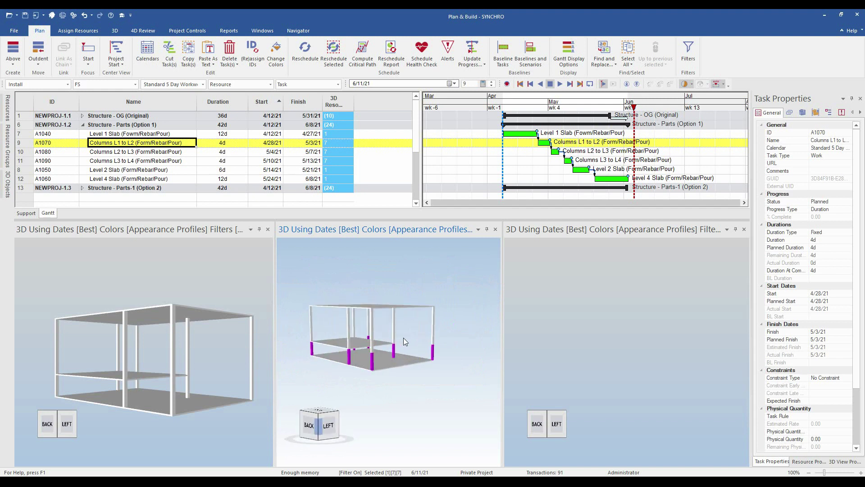
Select the resources assigned to Columns L2 to L3 and inspect those parts from the front, right and Left-Front edge views.
click(177, 156)
right_click(177, 156)
click(210, 174)
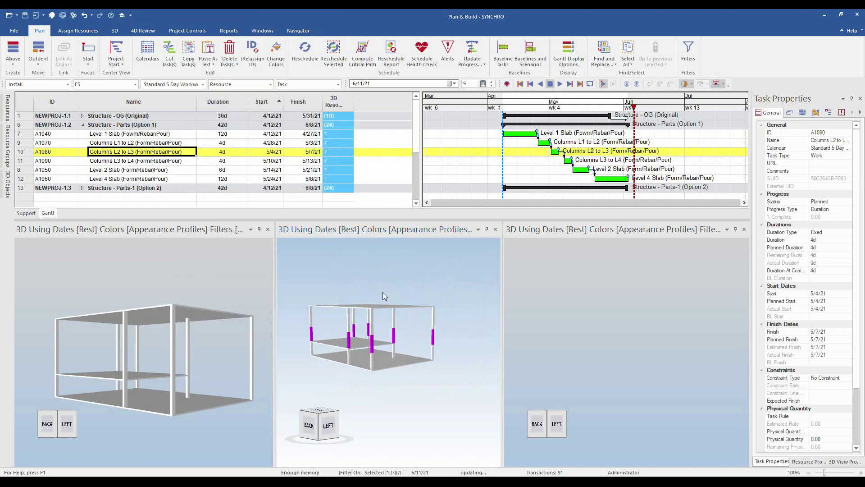
click(335, 414)
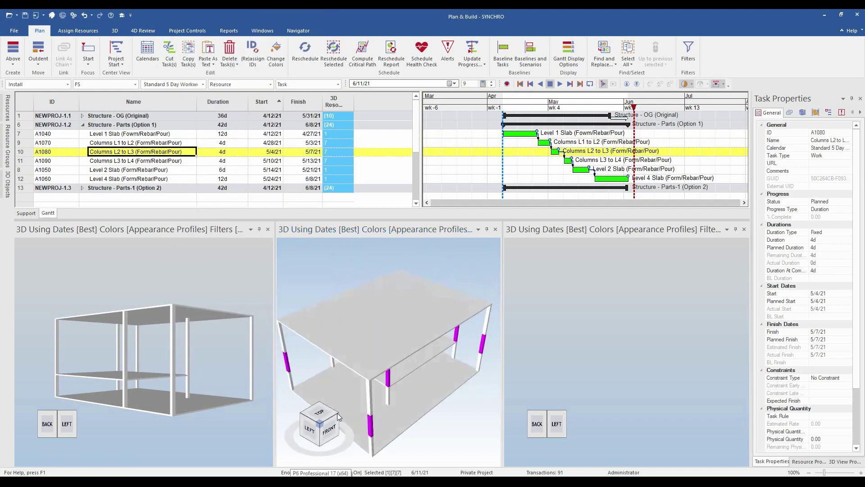
click(324, 431)
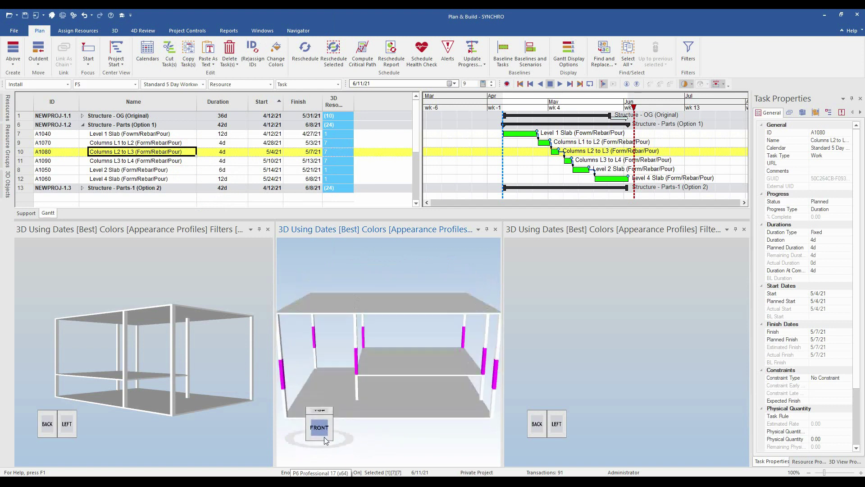
click(333, 425)
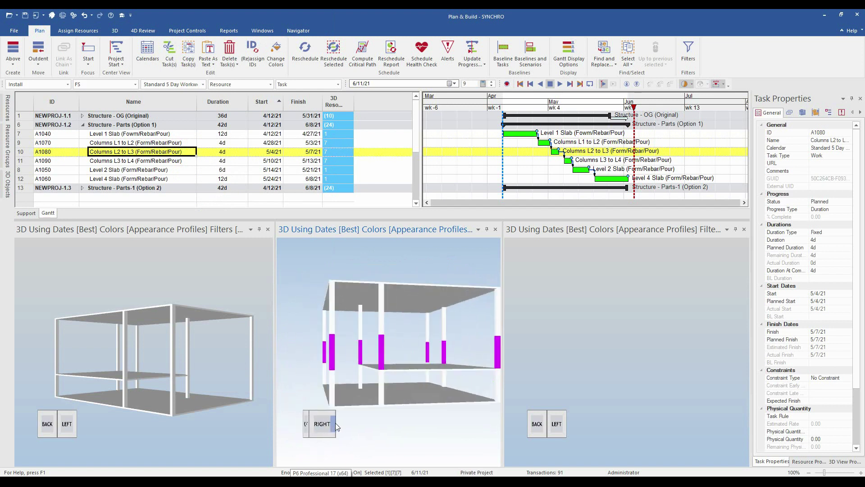
click(335, 423)
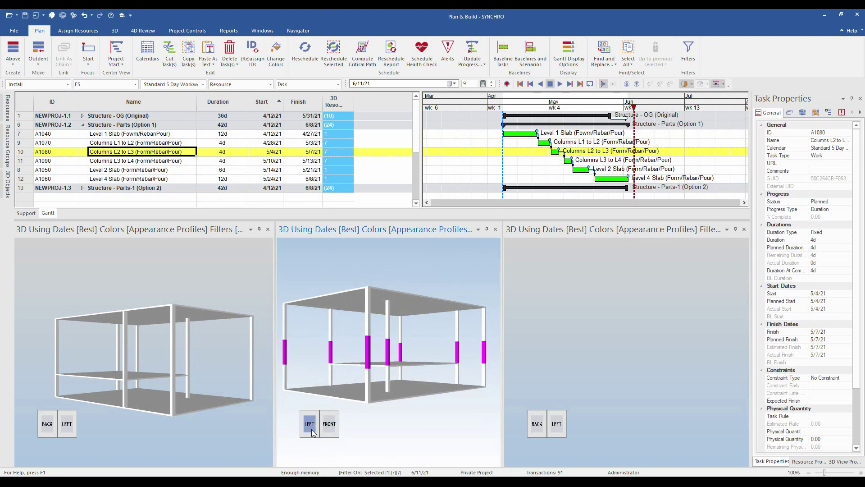
Select the resources assigned to Columns L3 to L4, inspect those parts from several angles, and clear the 3D selection.
click(155, 160)
right_click(155, 160)
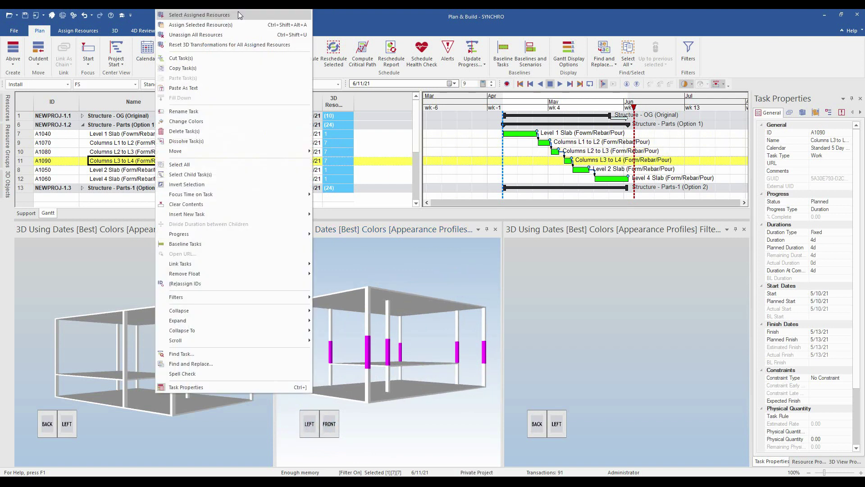
key(Escape)
click(337, 424)
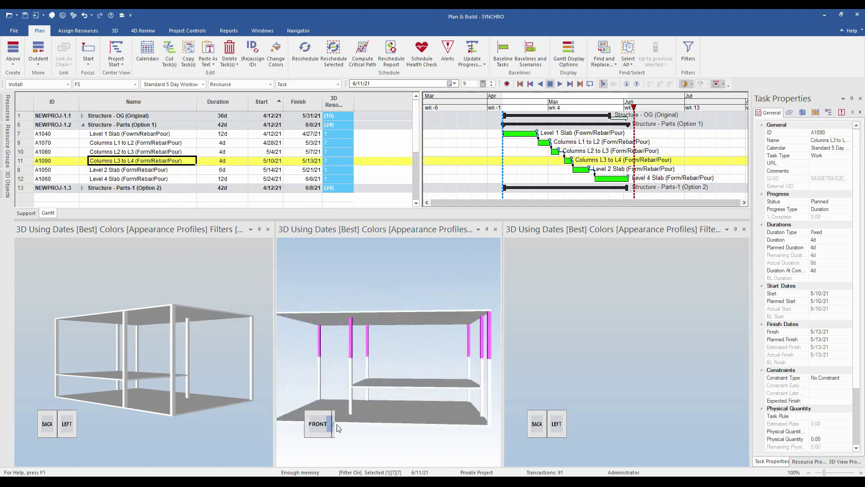
click(337, 424)
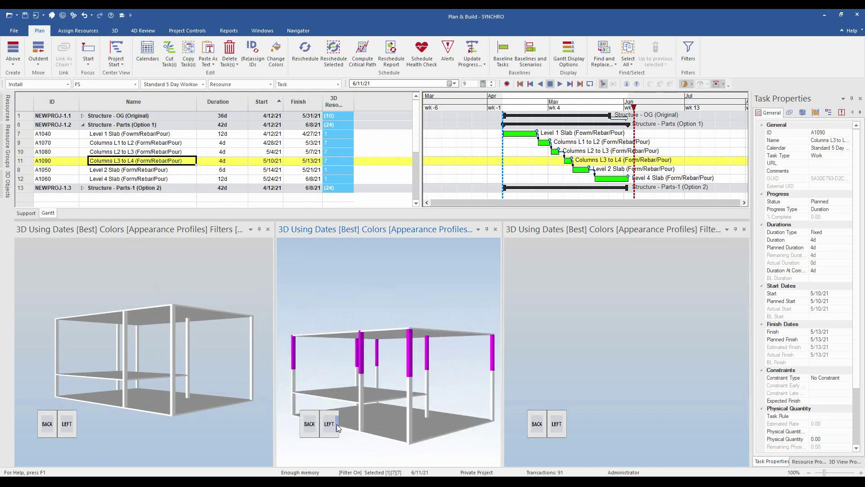
drag(392, 393, 382, 357)
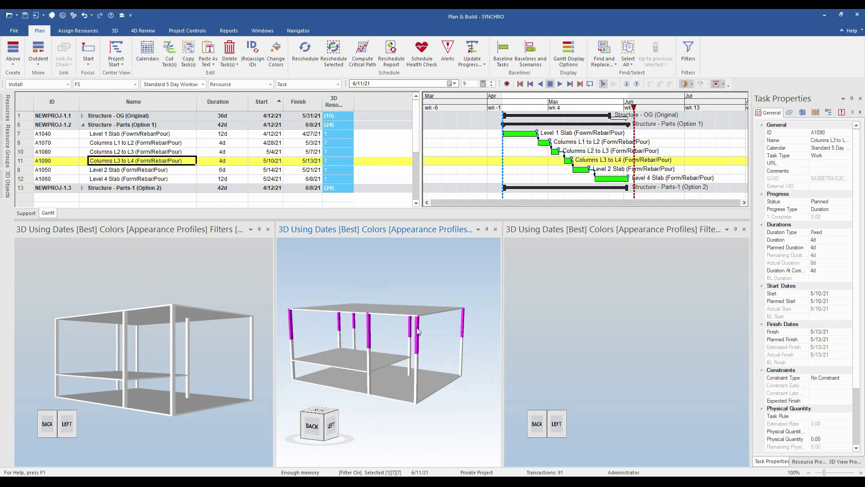
drag(331, 335, 328, 329)
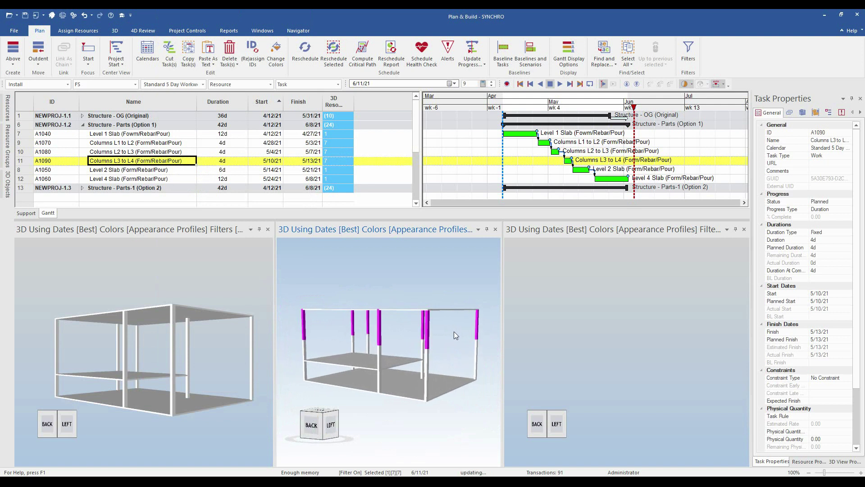
click(318, 331)
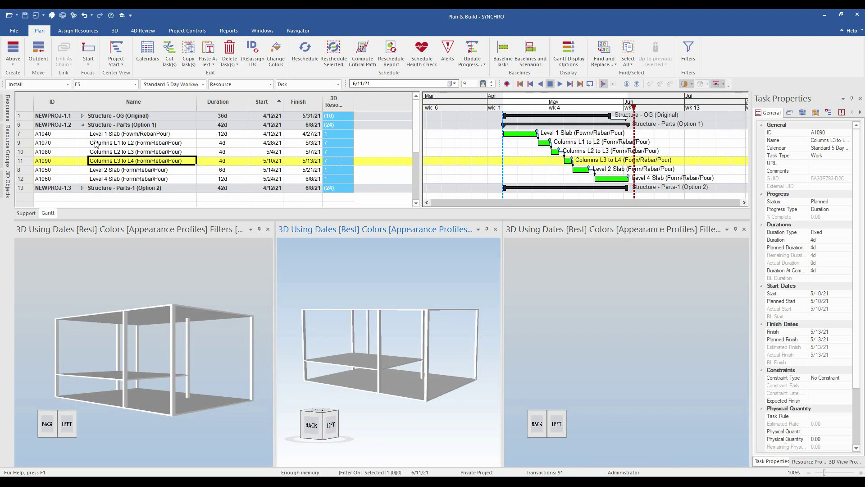
Expand Structure - OG (Original) and step through its Level 1 Slab, Columns L1 to L4 and Level 2 Slab tasks.
click(82, 117)
click(112, 126)
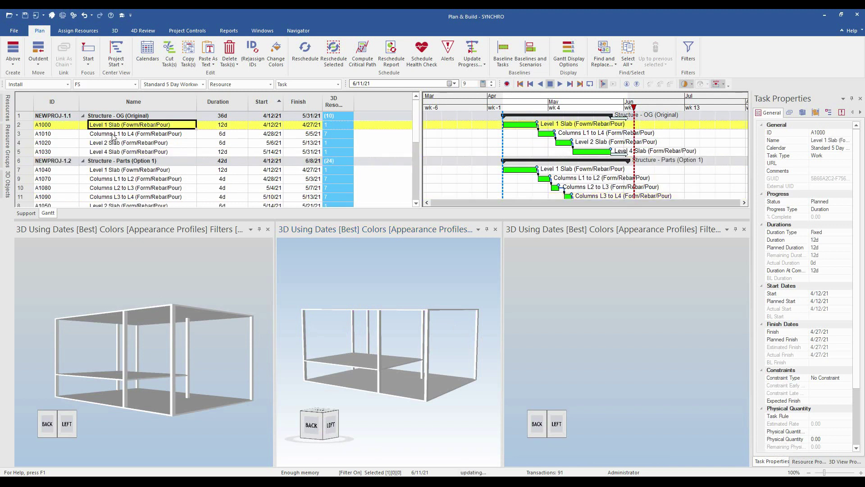
click(115, 134)
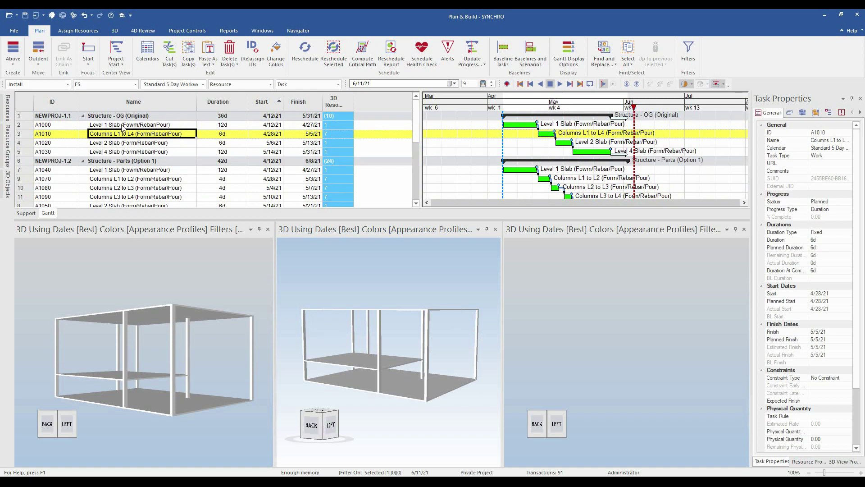
click(122, 126)
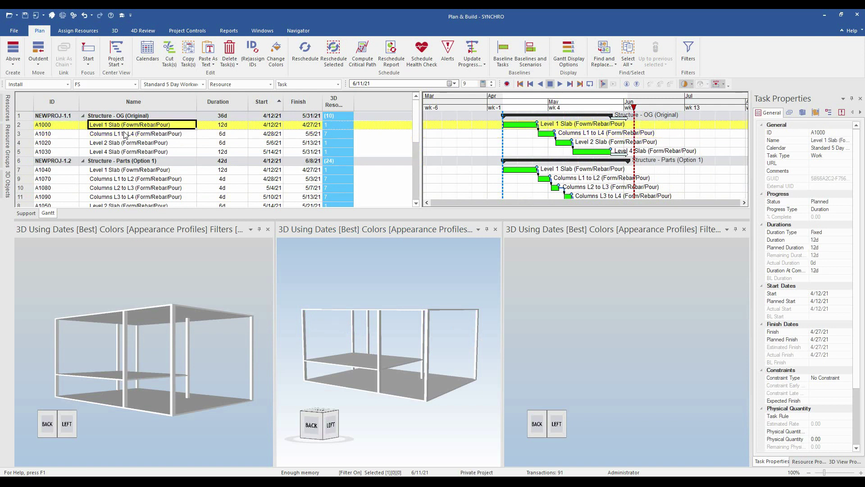
click(125, 134)
click(128, 147)
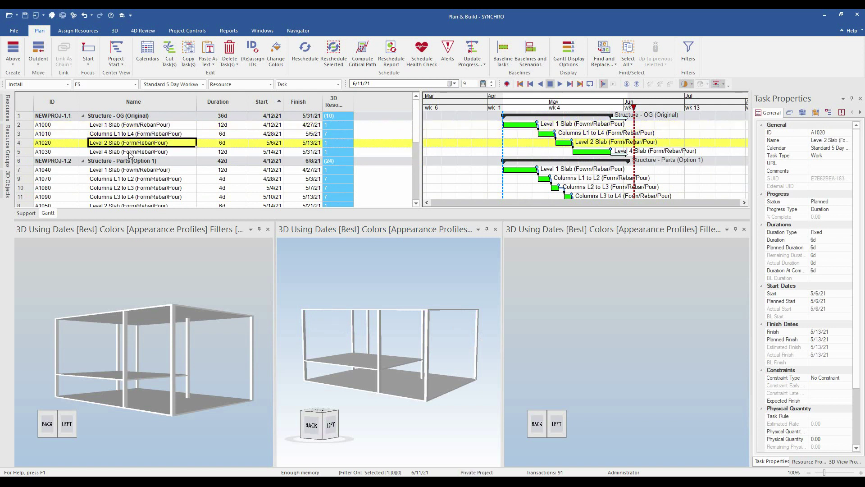
Step through the Option 1 sequence: Level 1 Slab, the three column tasks together, Level 2 Slab and Level 4 Slab.
scroll(129, 149, down, 3)
click(133, 145)
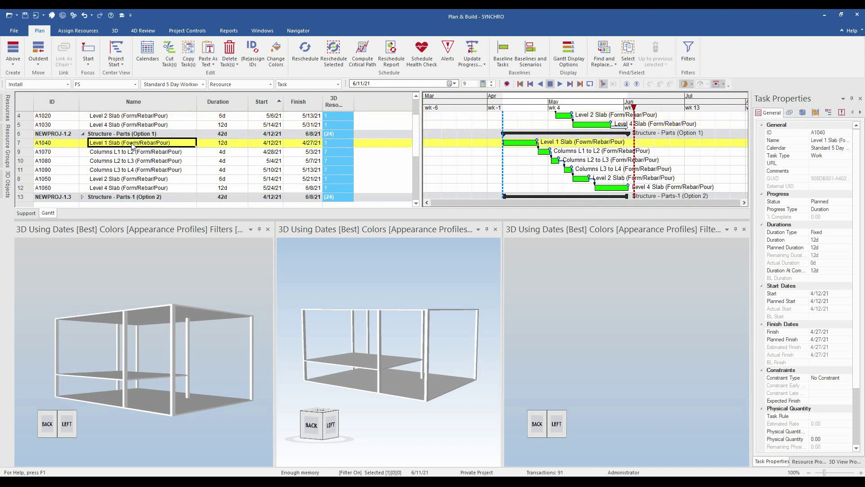
click(134, 152)
shift+click(139, 170)
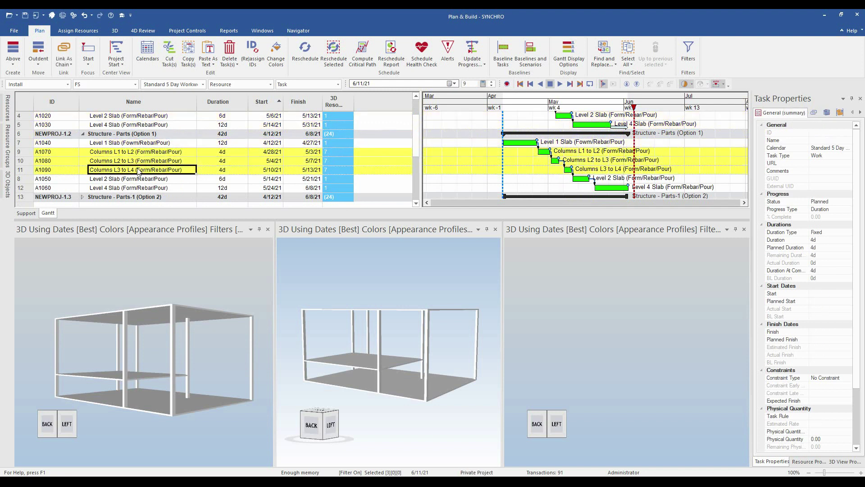
click(138, 181)
click(141, 189)
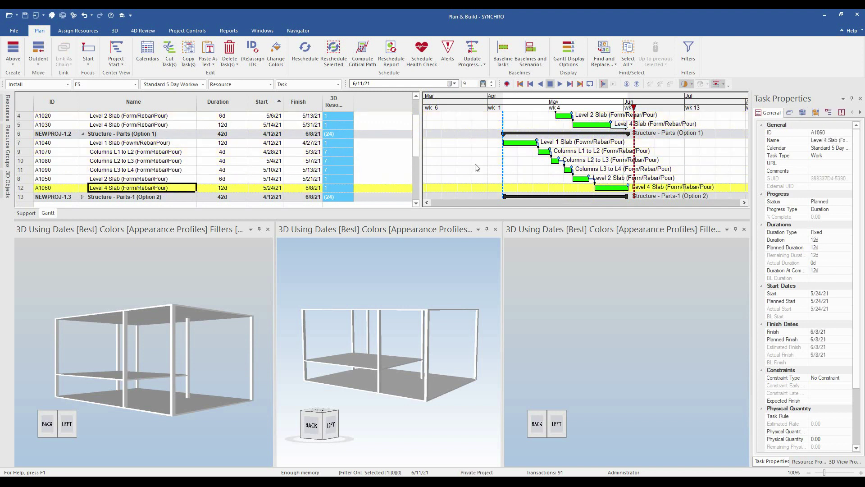
Compare the original Columns L1 to L4 task with the Option 1 column tasks, selecting the three split tasks together.
scroll(142, 173, up, 1)
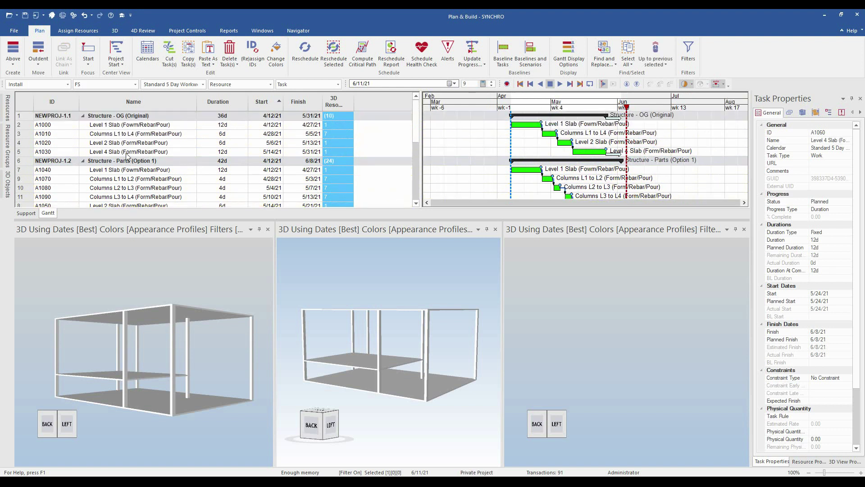
scroll(141, 172, down, 1)
scroll(149, 141, up, 1)
click(152, 136)
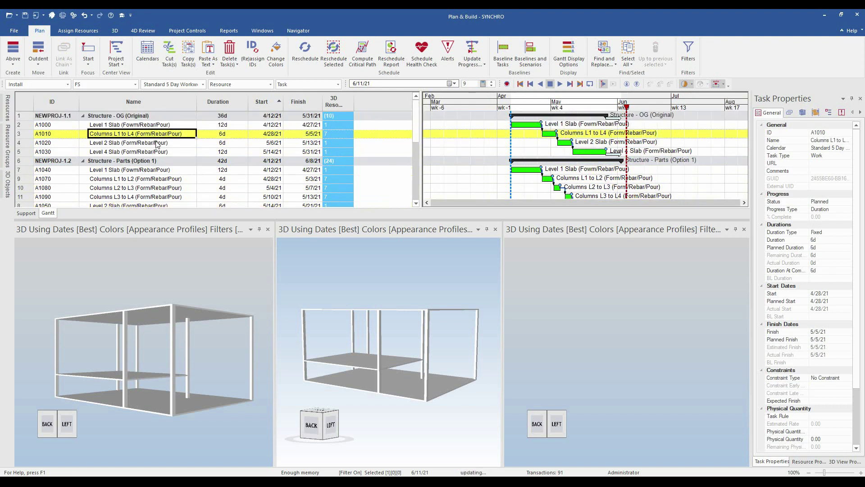
scroll(157, 151, down, 1)
click(167, 162)
shift+click(169, 172)
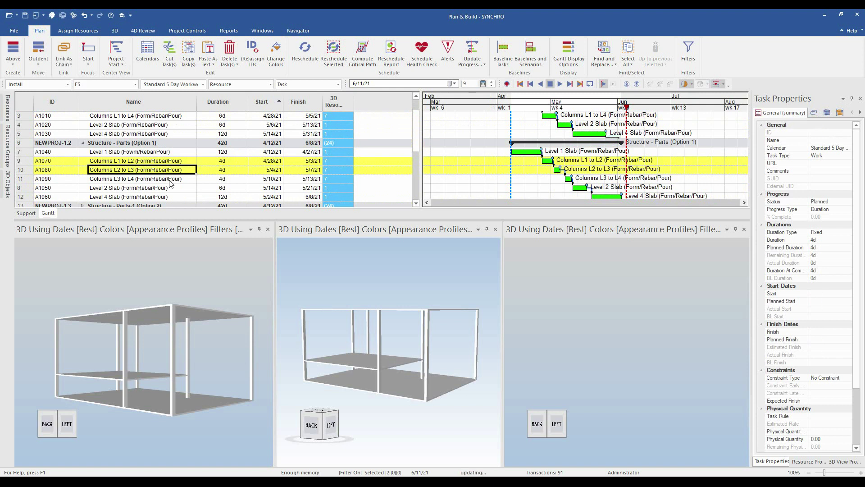
shift+click(170, 180)
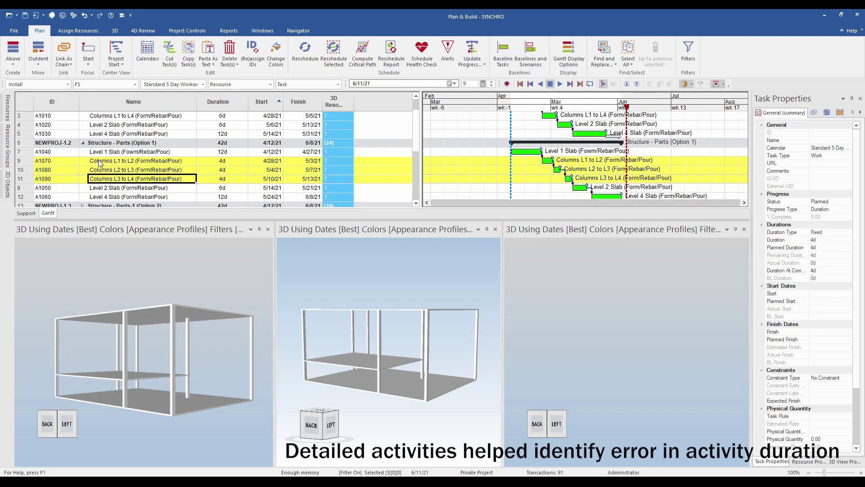
Compare the duration of Columns L1 to L4 with each Option 1 column task individually, ending on Columns L1 to L2.
scroll(167, 172, up, 1)
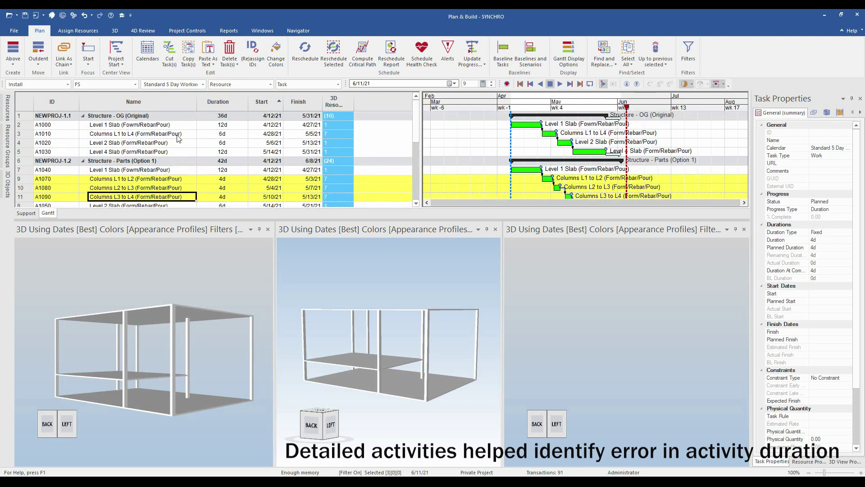
click(178, 134)
scroll(179, 137, down, 1)
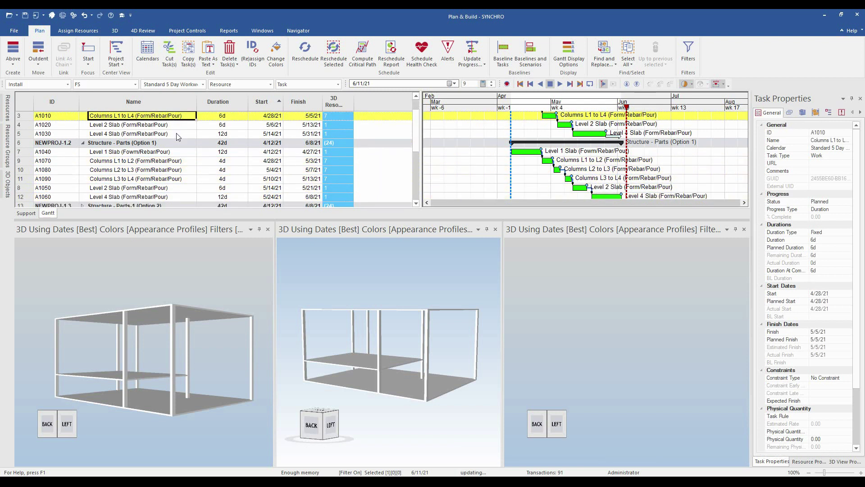
click(182, 161)
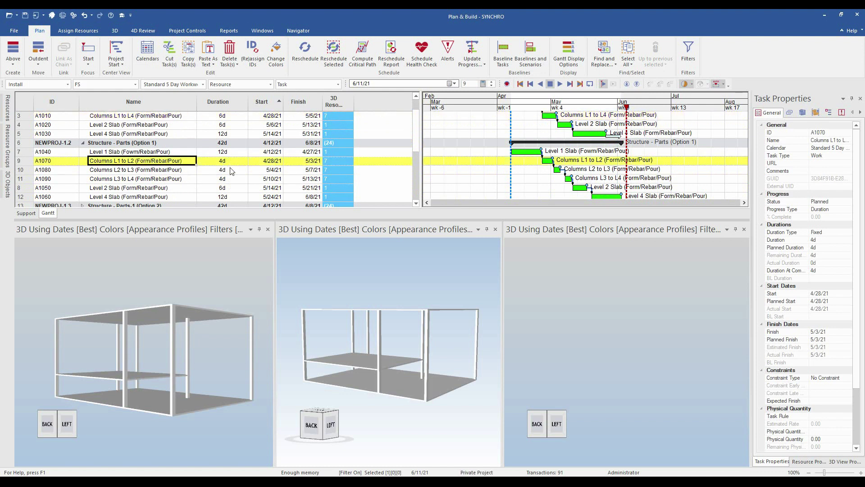
click(169, 173)
click(171, 182)
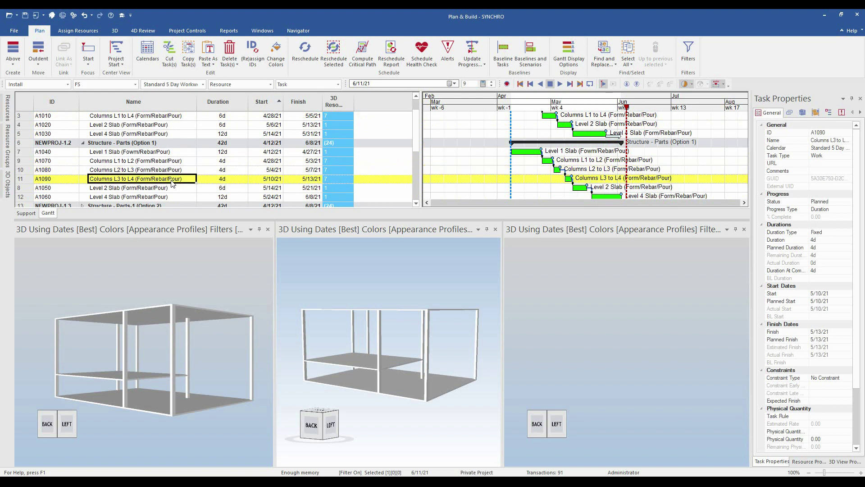
scroll(171, 183, up, 2)
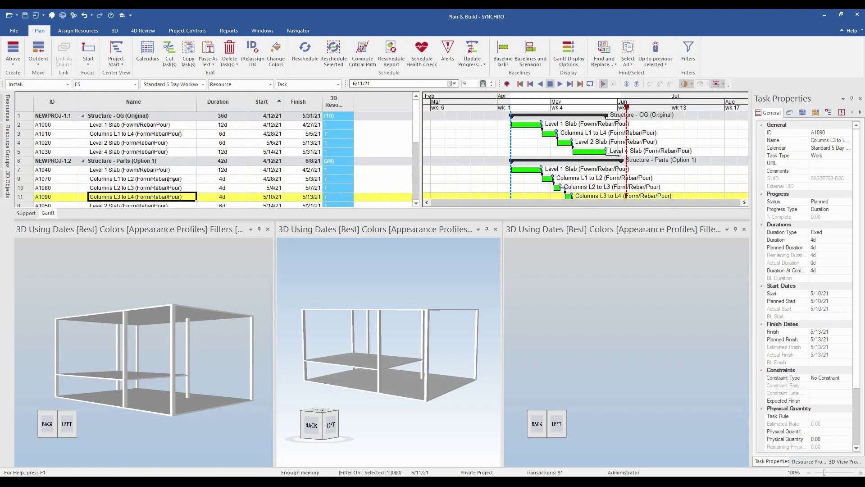
scroll(170, 179, down, 1)
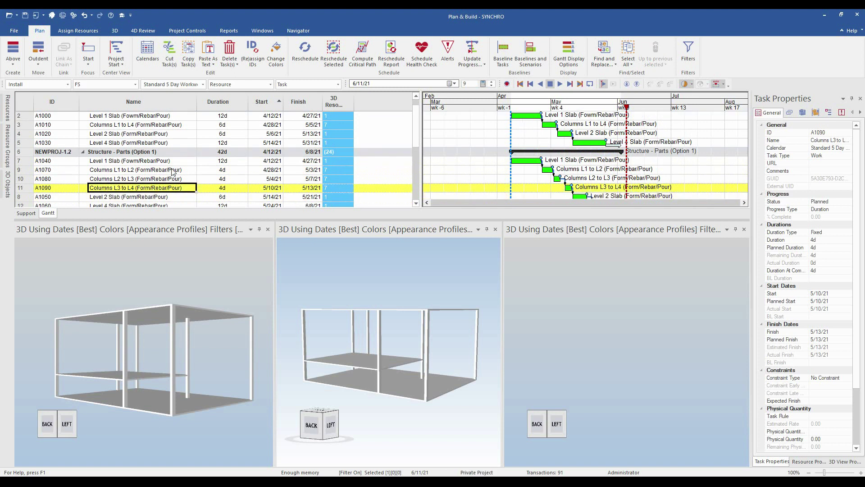
click(171, 170)
scroll(174, 172, down, 2)
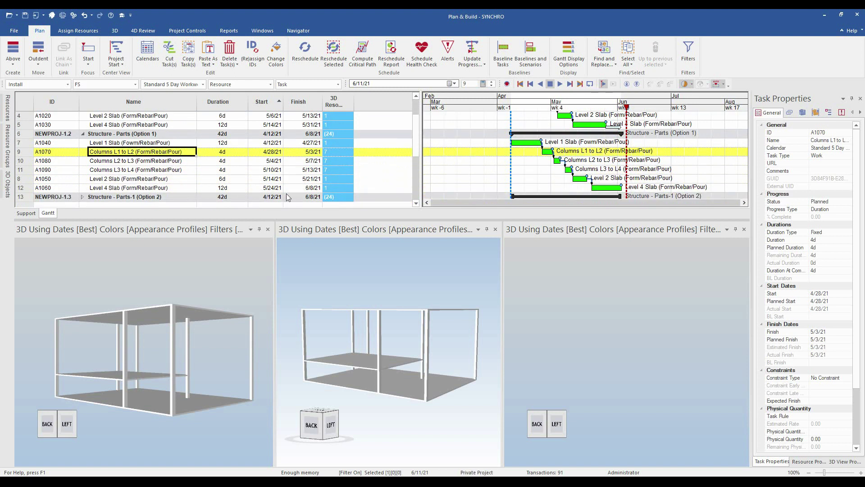
Return the Parts 3D view to the Back-Left edge orientation and fit it to a scale similar to the original view.
drag(364, 352, 356, 353)
click(325, 425)
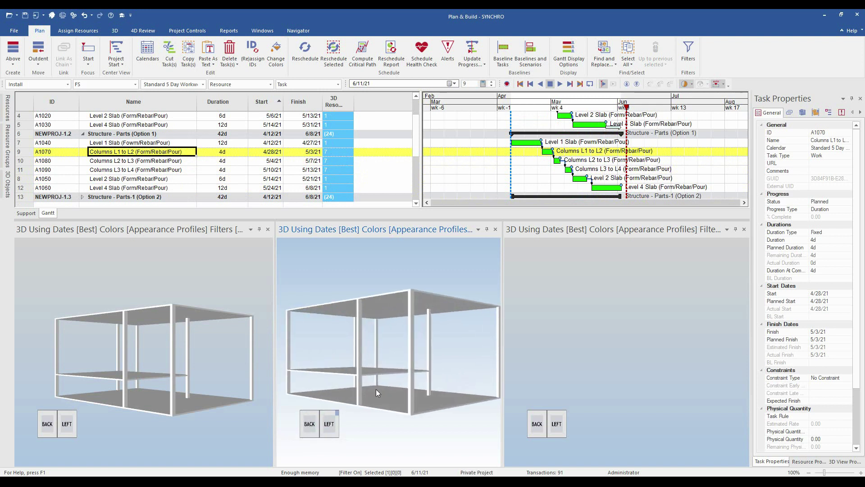
scroll(376, 387, down, 3)
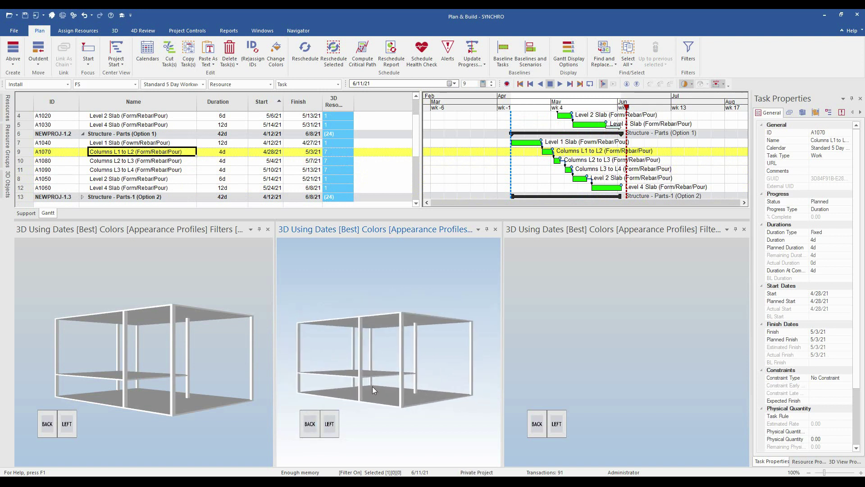
Compare the original and Option 1 models at focus times 5/1/21, 5/7/21 and 5/29/21.
drag(501, 103, 548, 108)
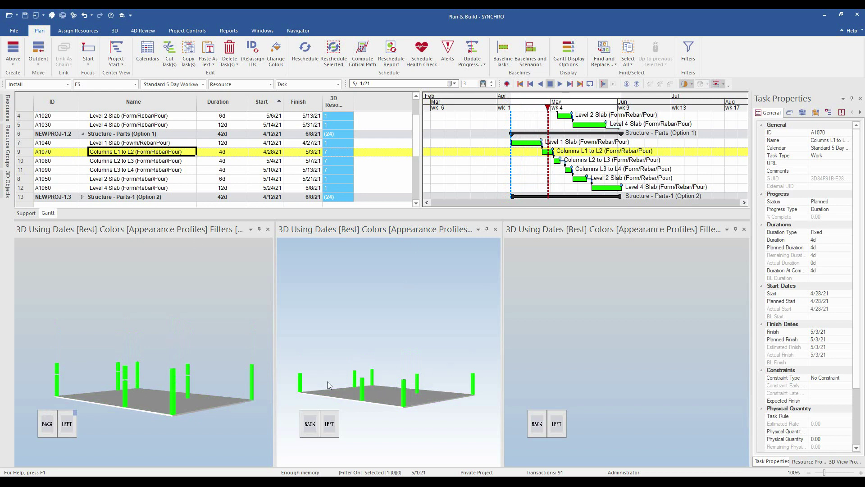
drag(548, 107, 560, 108)
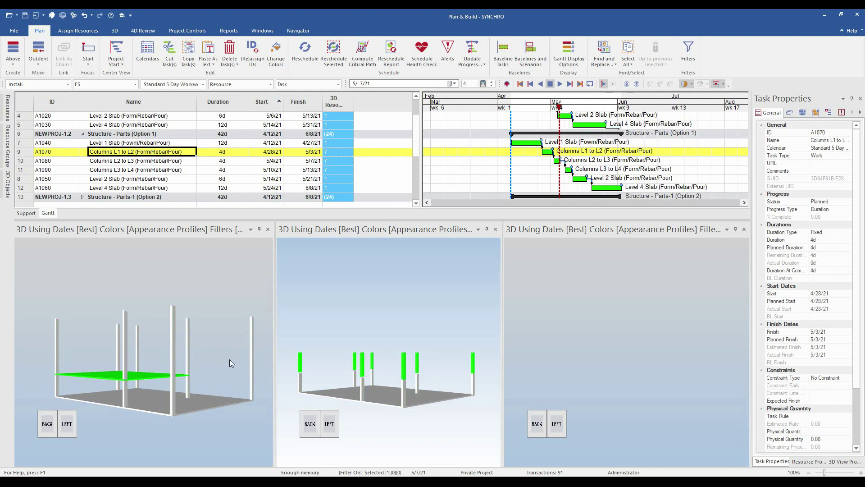
click(745, 203)
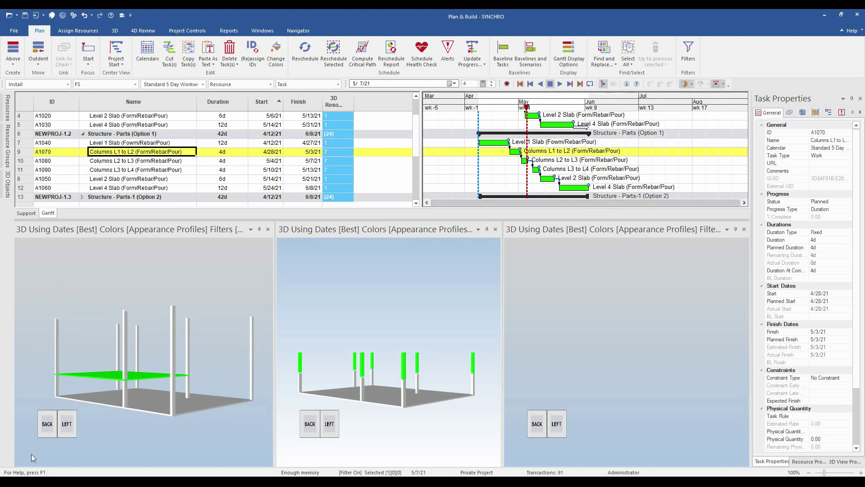
scroll(526, 109, up, 2)
drag(528, 108, 590, 105)
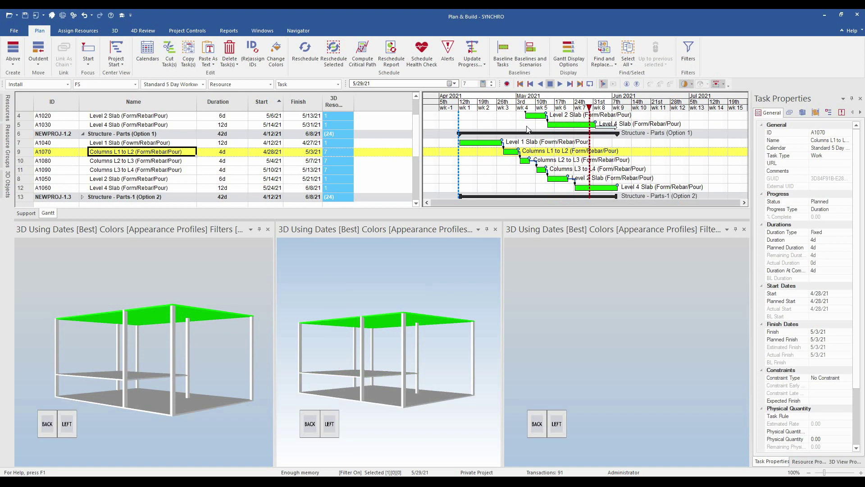
Select the original and Option 1 Level 4 Slab tasks together and compare both models at focus time 6/9/21.
click(162, 127)
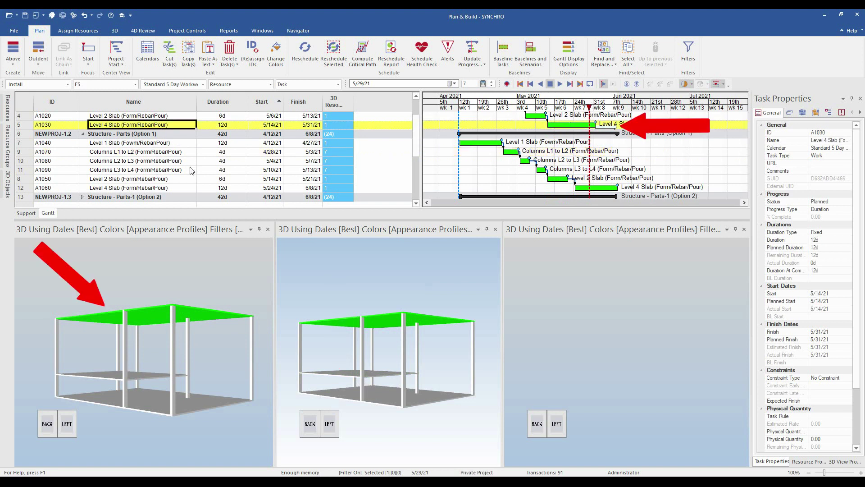
ctrl+click(171, 188)
drag(589, 106, 619, 110)
click(347, 284)
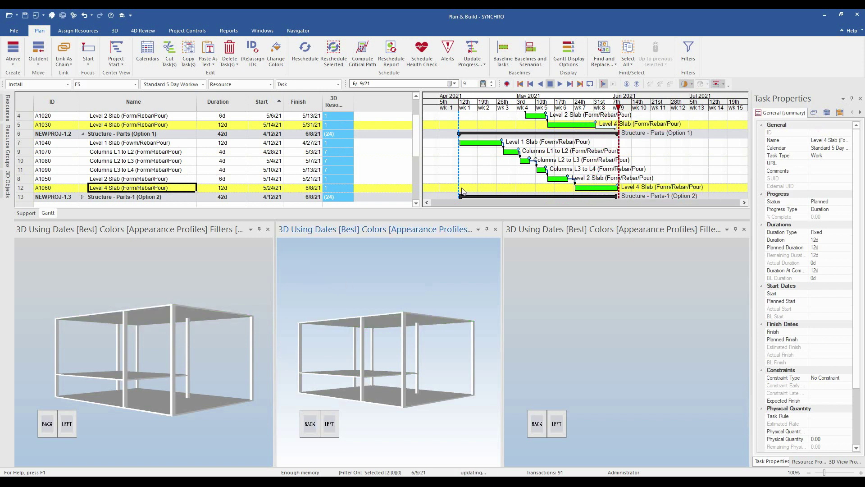
Sweep the focus time through the construction sequence and back to 5/15/21, and select the three Option 1 column tasks together.
drag(456, 103, 611, 103)
mouse_move(600, 100)
mouse_down()
mouse_move(492, 106)
mouse_move(550, 105)
mouse_up()
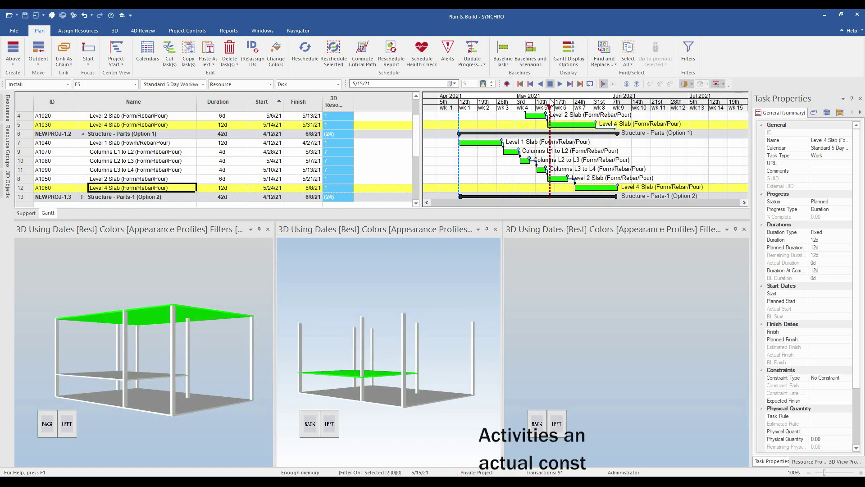
click(147, 161)
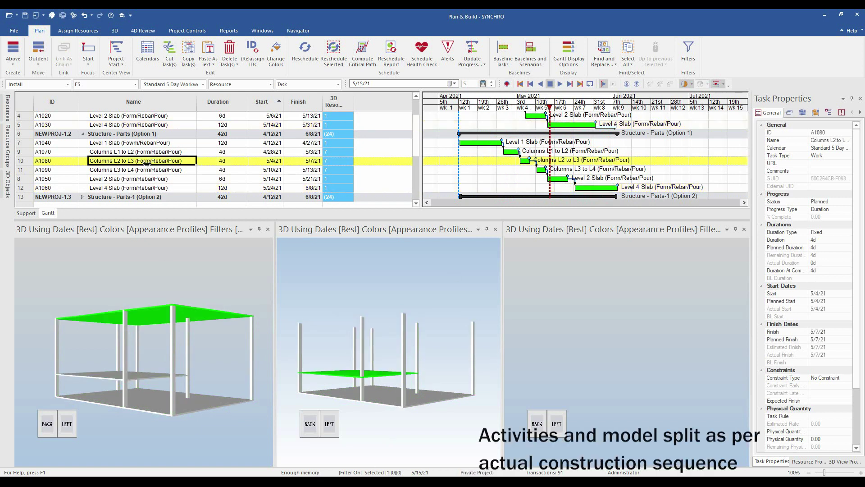
drag(150, 155, 151, 169)
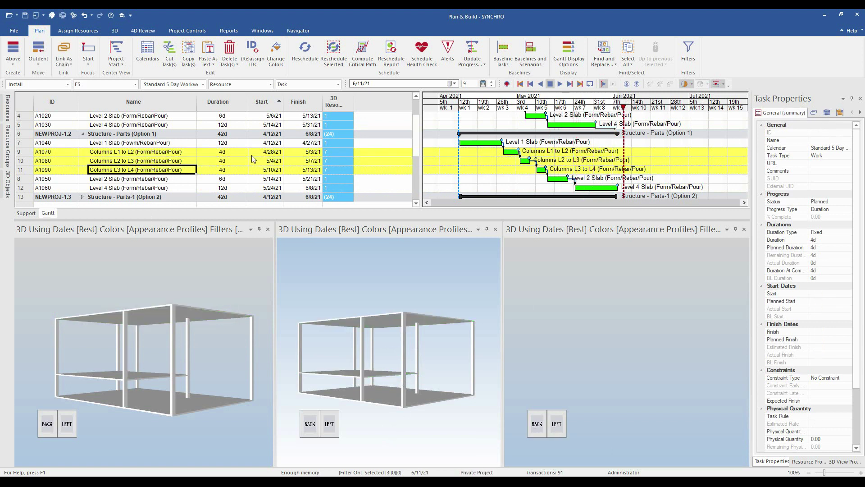
Collapse the Structure - OG (Original) task group and turn on display of the Parts.spx 1 objects.
scroll(256, 157, up, 1)
click(83, 117)
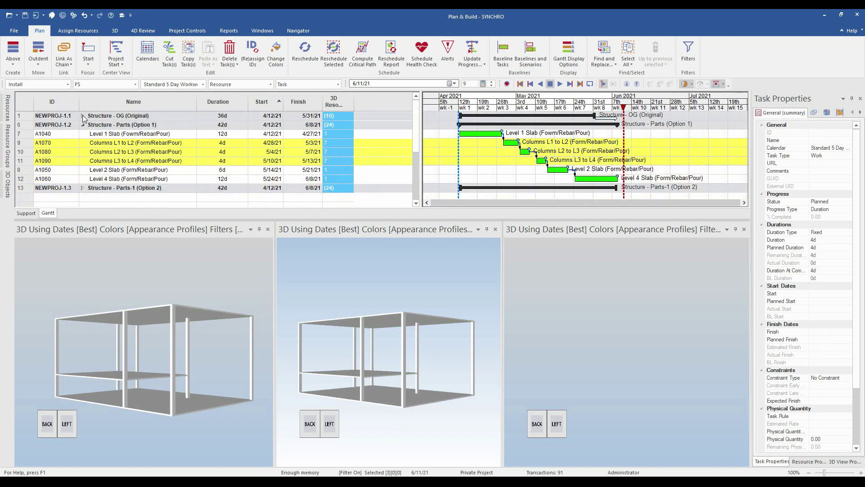
click(114, 145)
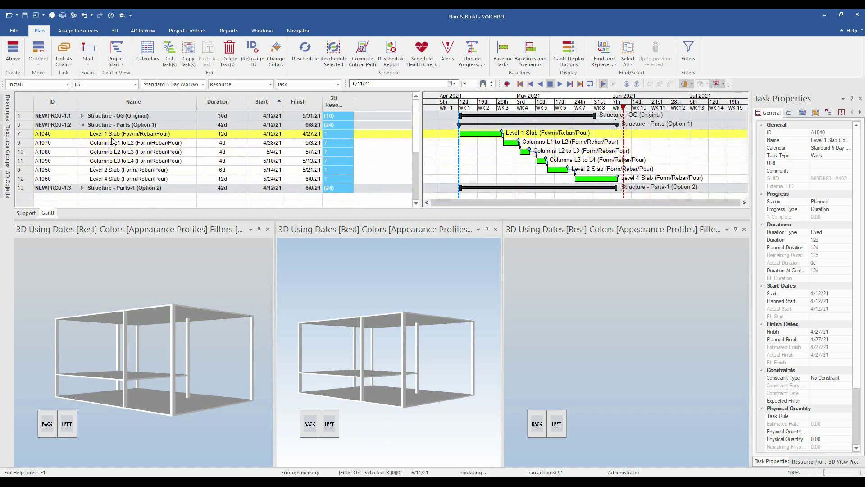
click(7, 185)
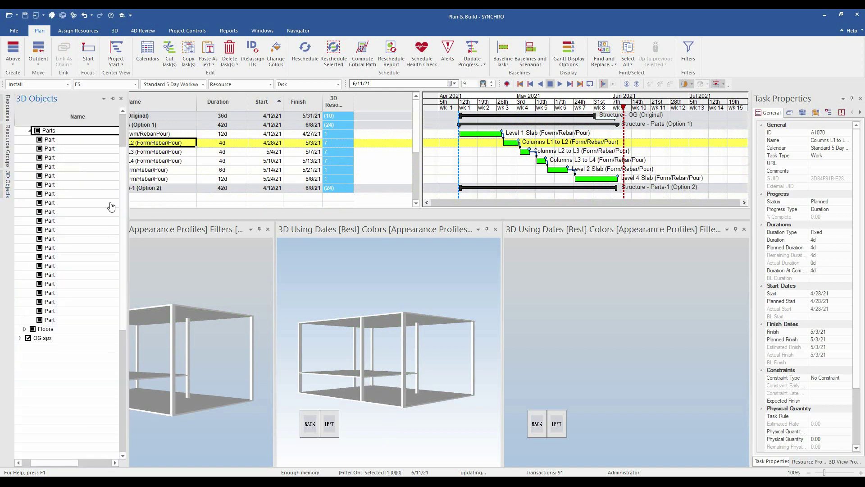
scroll(33, 302, up, 10)
click(20, 139)
click(20, 148)
click(28, 140)
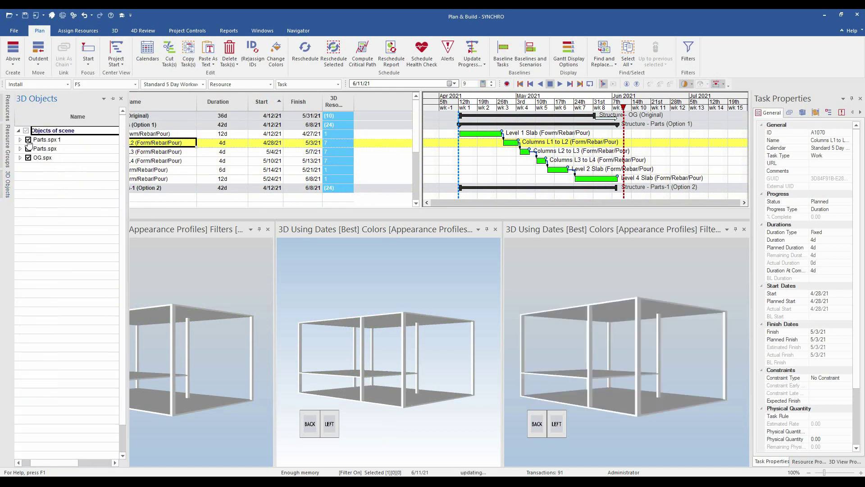
click(158, 170)
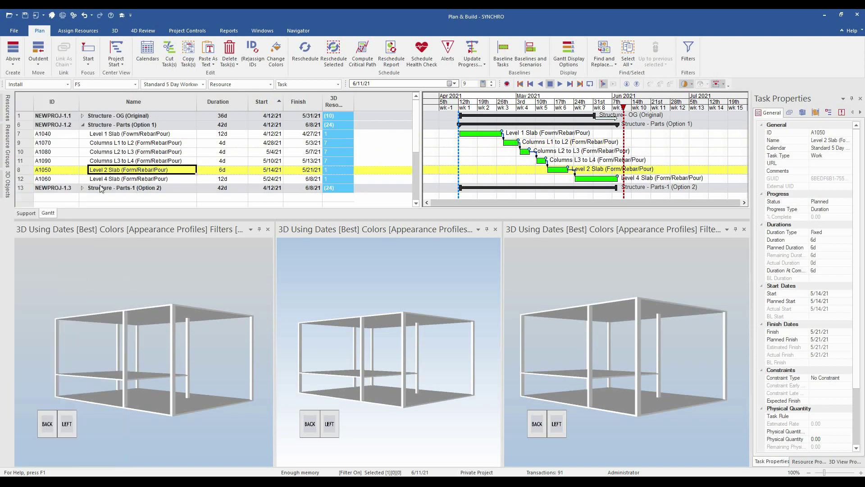
Expand the Structure - Parts-1 (Option 2) group and review Option 1's three column tasks and its Level 2 and Level 4 slabs.
scroll(140, 156, down, 1)
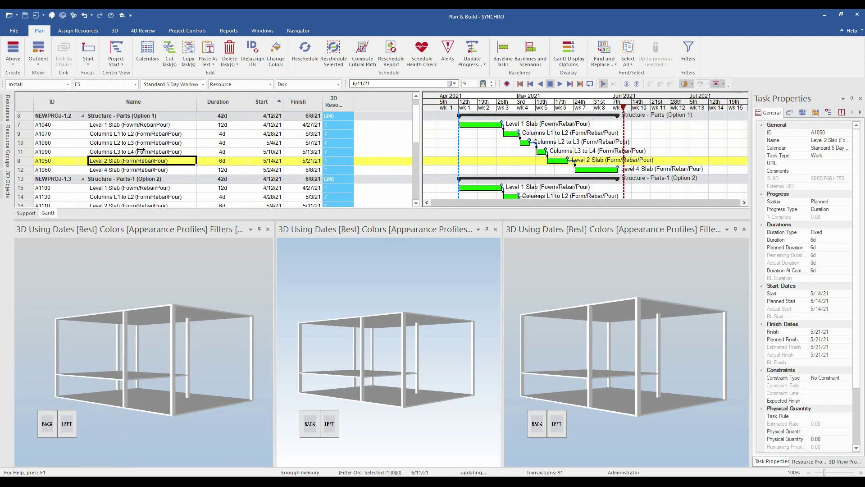
drag(148, 125, 147, 141)
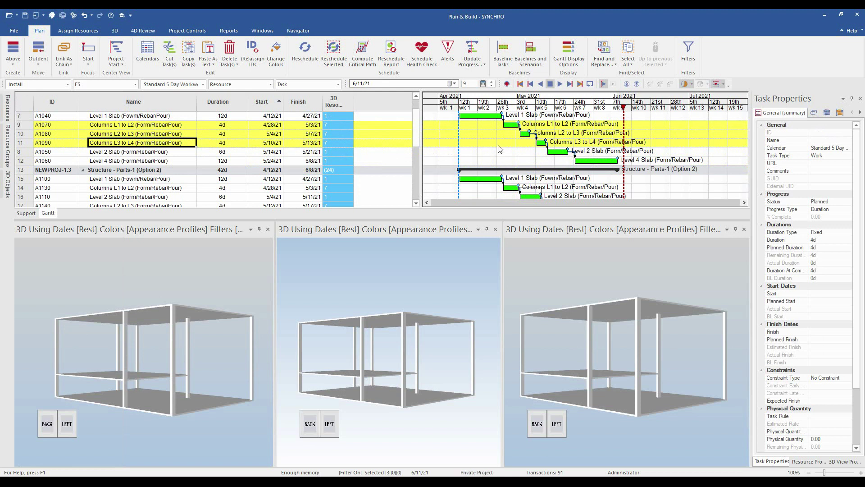
ctrl+scroll(485, 154, down, 2)
drag(171, 153, 169, 159)
scroll(178, 174, up, 1)
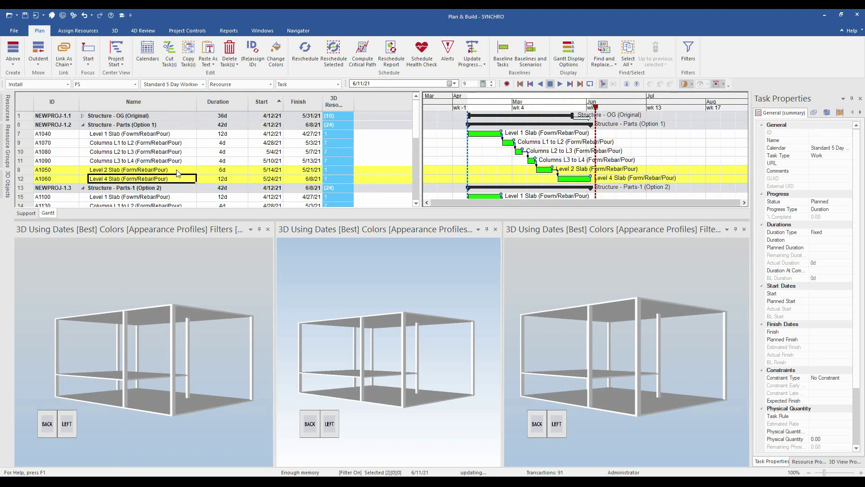
Enlarge the task table and Gantt area vertically to show more task rows above the 3D views.
scroll(178, 175, down, 2)
drag(211, 219, 211, 232)
scroll(187, 195, up, 3)
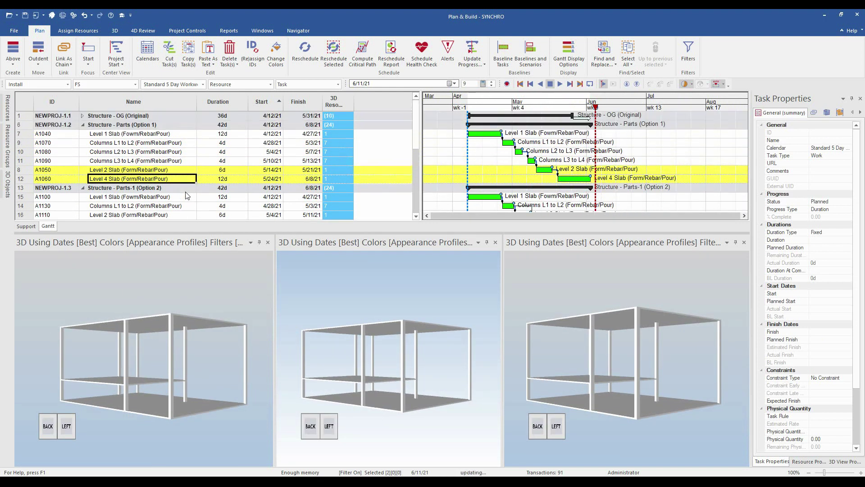
Highlight the 3D resources assigned to Option 2's Columns L1 to L2 task and its Level 2 Slab task in turn.
scroll(173, 178, down, 2)
scroll(177, 182, down, 1)
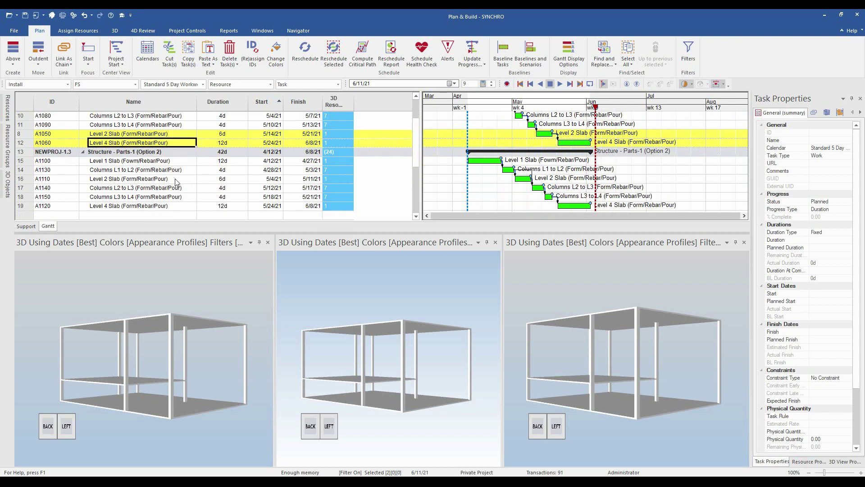
click(176, 173)
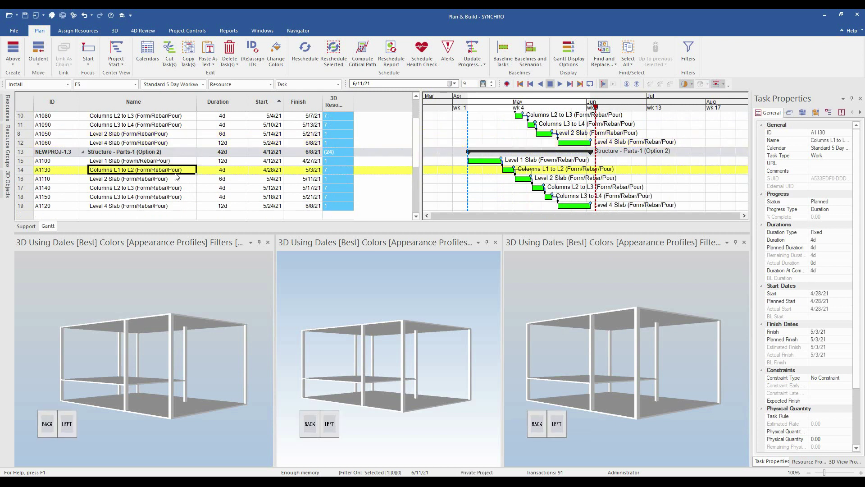
right_click(151, 171)
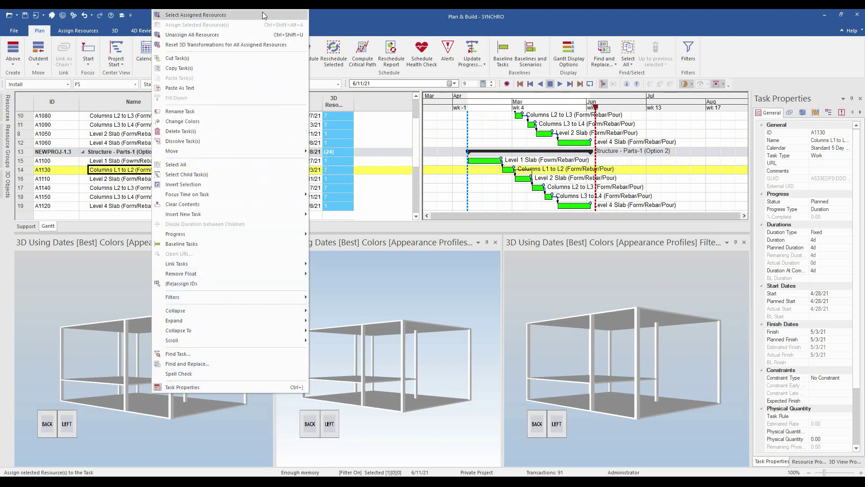
click(180, 14)
click(146, 180)
right_click(145, 180)
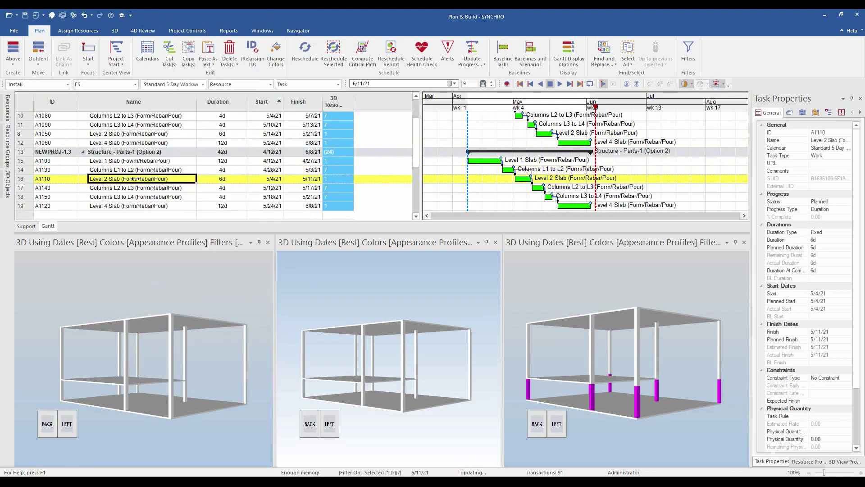
click(212, 20)
middle_drag(602, 374, 564, 364)
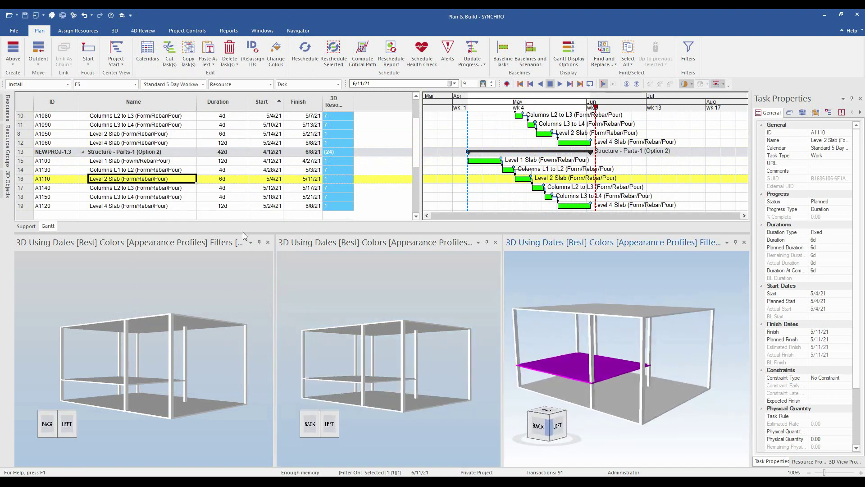
Select Option 1's Columns L1 to L2, L2 to L3 and L3 to L4 tasks together to review their order.
click(148, 127)
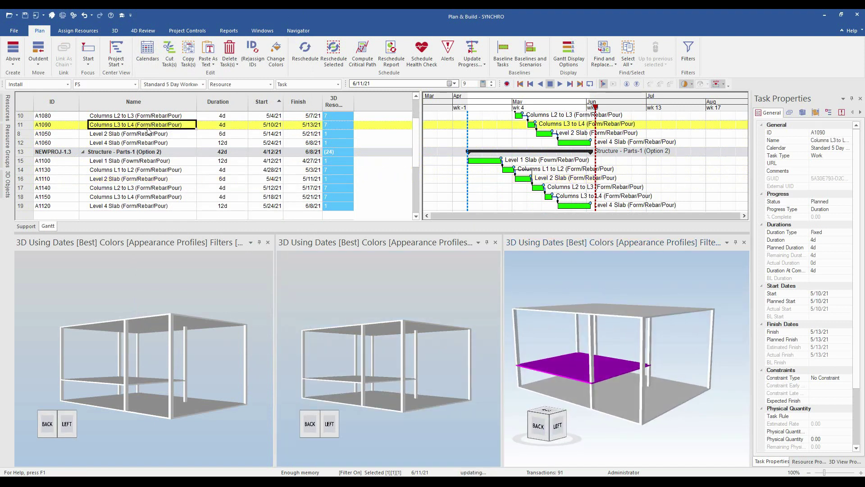
key(Up)
key(Up)
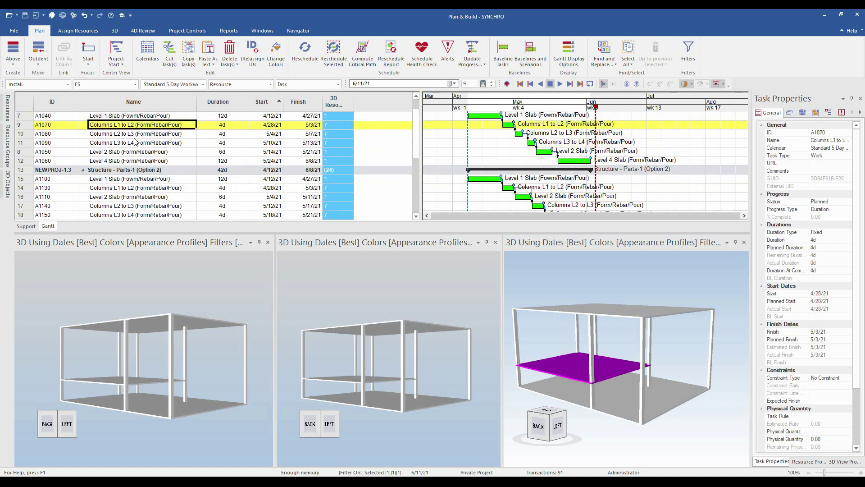
shift+click(132, 143)
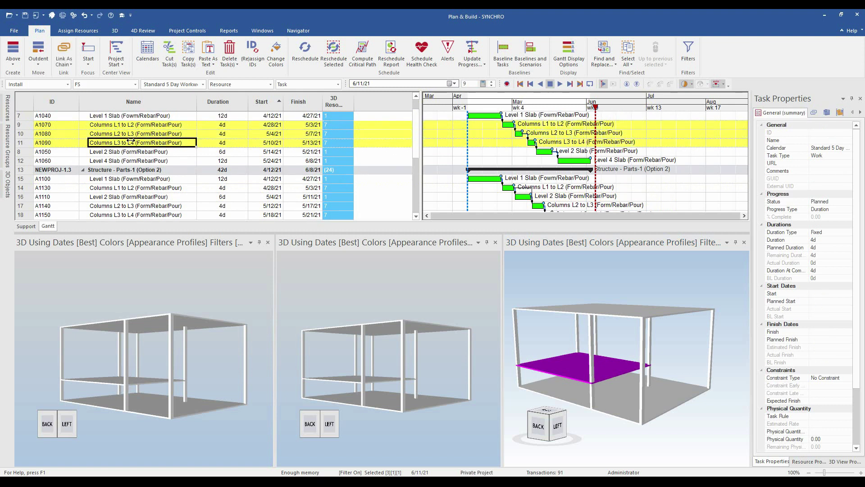
Highlight the 3D resources assigned to Option 1's Level 2 Slab and Level 4 Slab tasks together.
click(137, 153)
ctrl+click(144, 162)
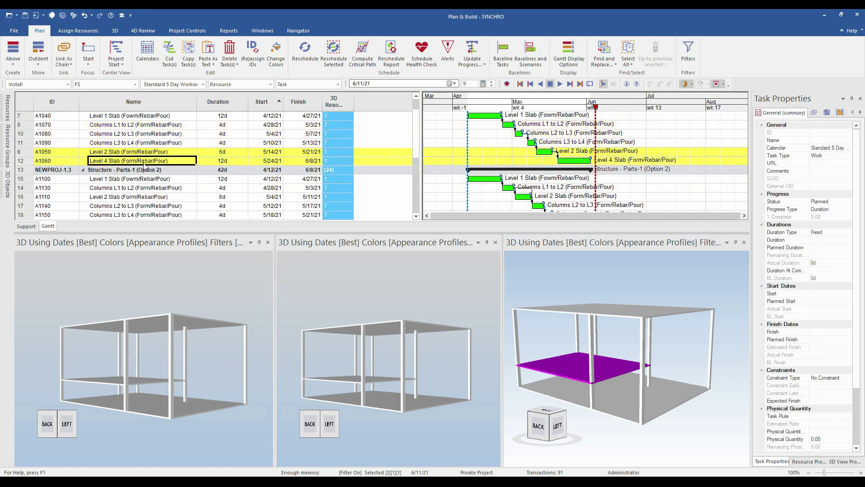
right_click(144, 165)
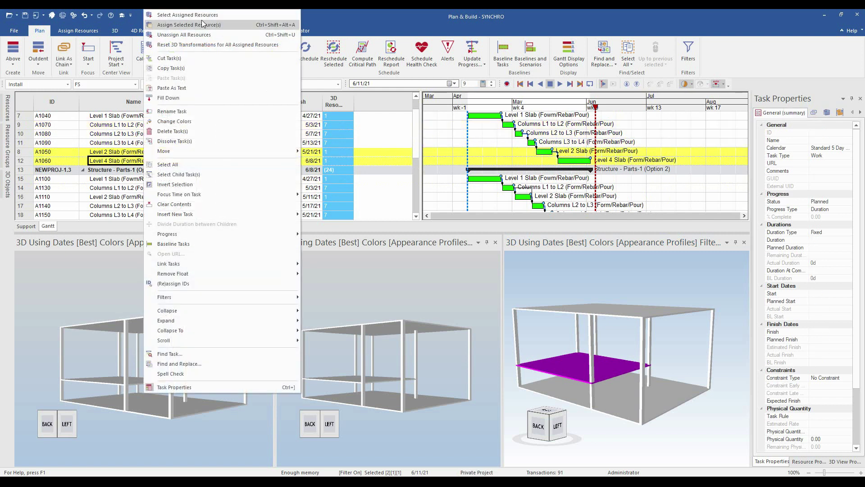
click(176, 24)
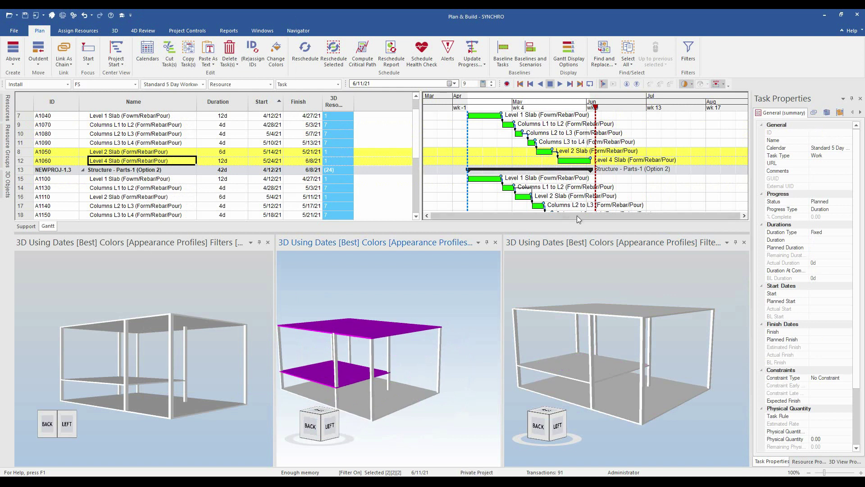
Start stepping through the Option 2 sequence by highlighting the resources of Columns L1 to L2, followed by Level 2 Slab.
scroll(118, 176, down, 1)
click(118, 170)
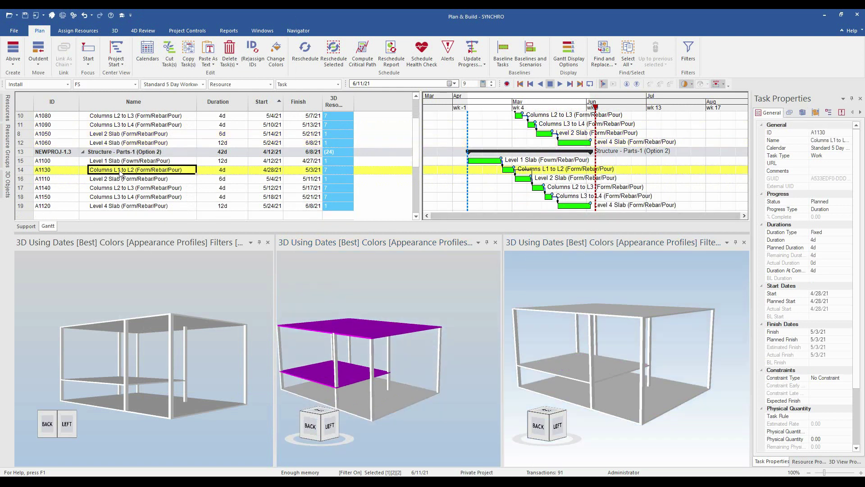
right_click(119, 170)
click(269, 15)
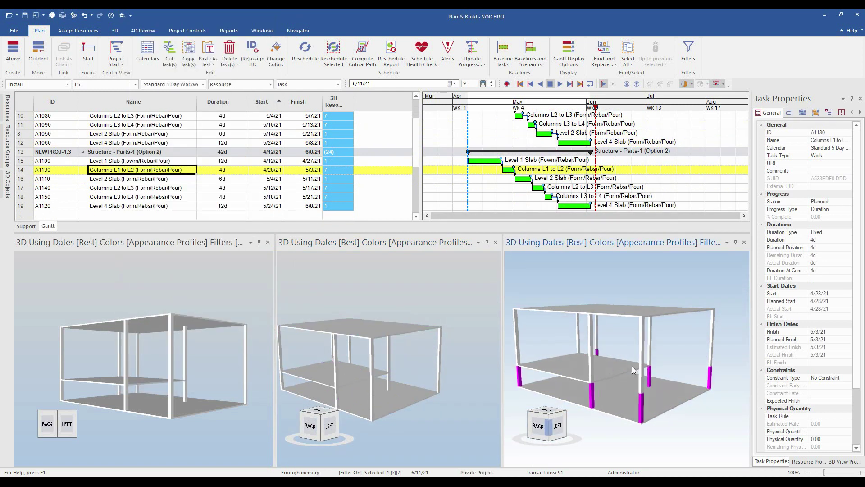
click(128, 179)
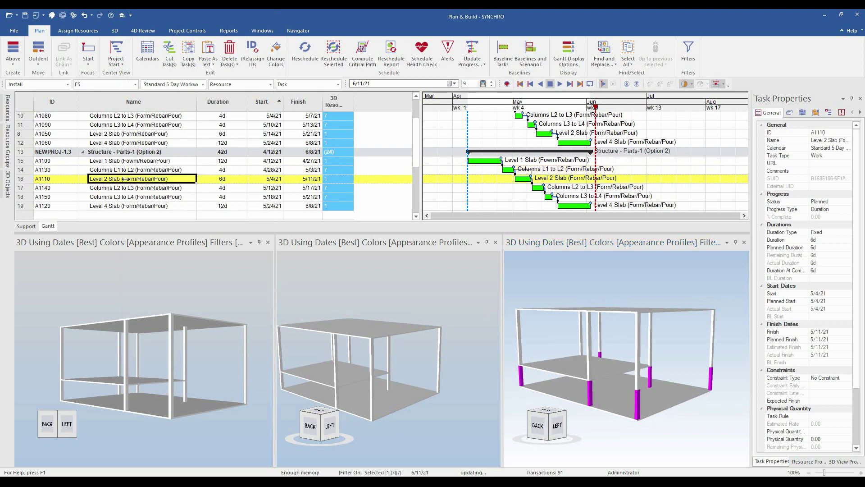
right_click(128, 179)
click(171, 15)
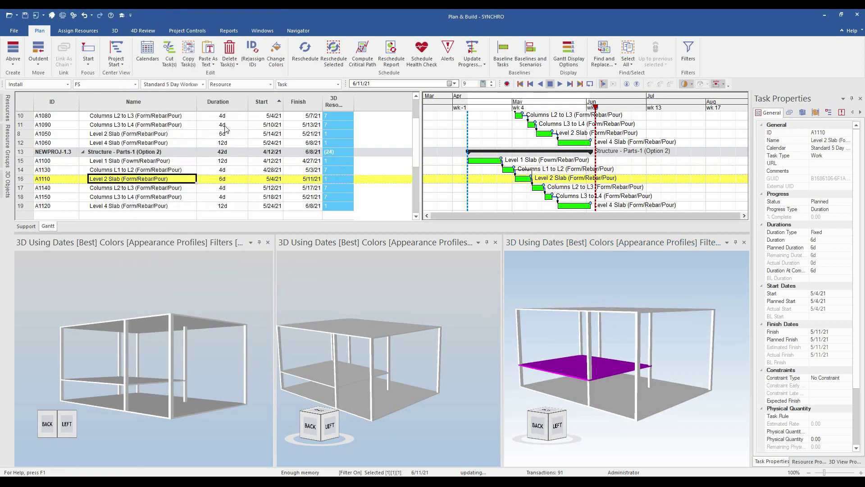
Highlight the 3D resources assigned to Option 2's Columns L2 to L3 and Columns L3 to L4 tasks together.
click(144, 188)
ctrl+click(144, 197)
right_click(145, 197)
click(171, 15)
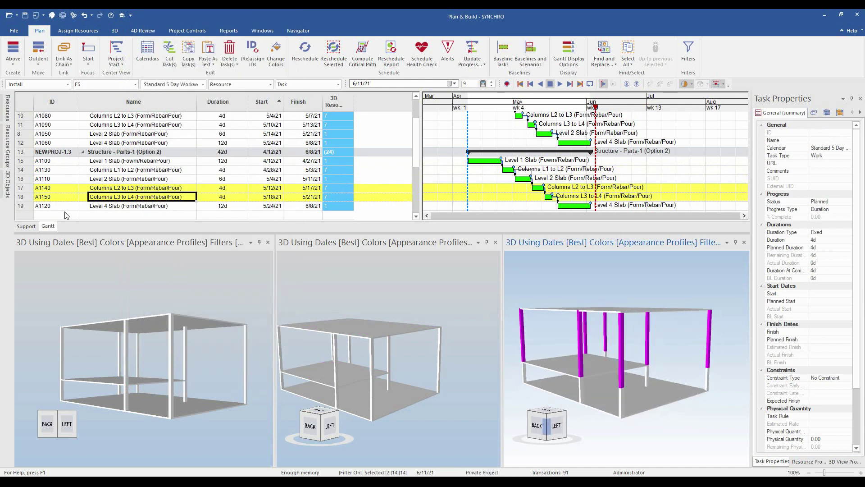
Highlight the 3D resources assigned to Option 2's Level 4 Slab and inspect them from several angles.
click(90, 206)
right_click(90, 206)
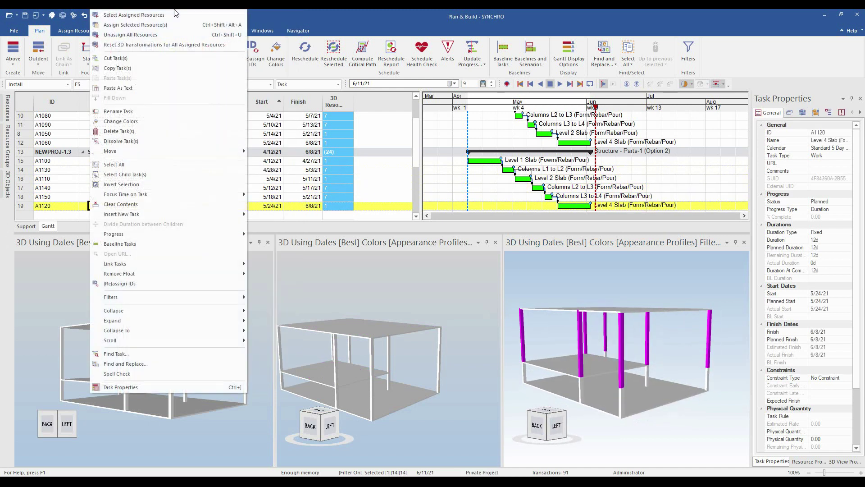
click(171, 15)
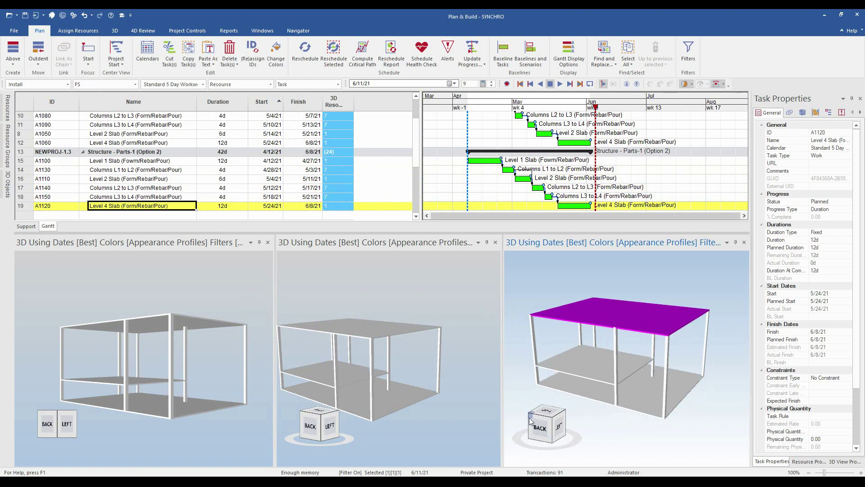
click(553, 435)
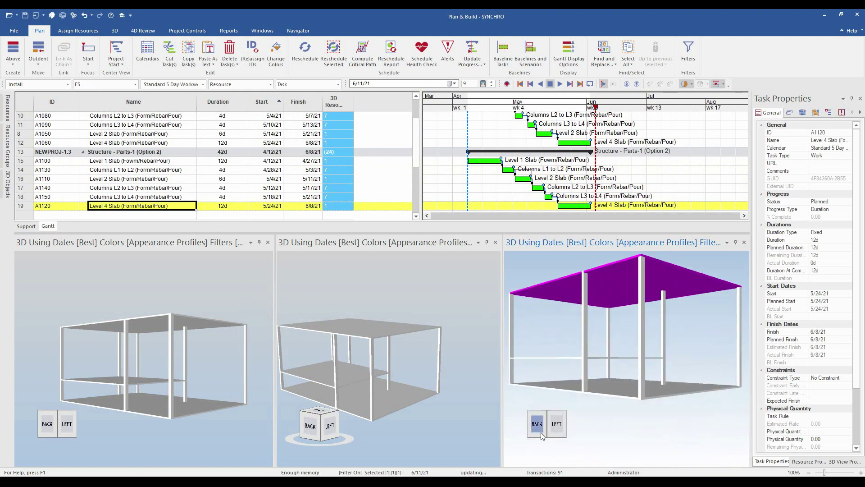
click(544, 426)
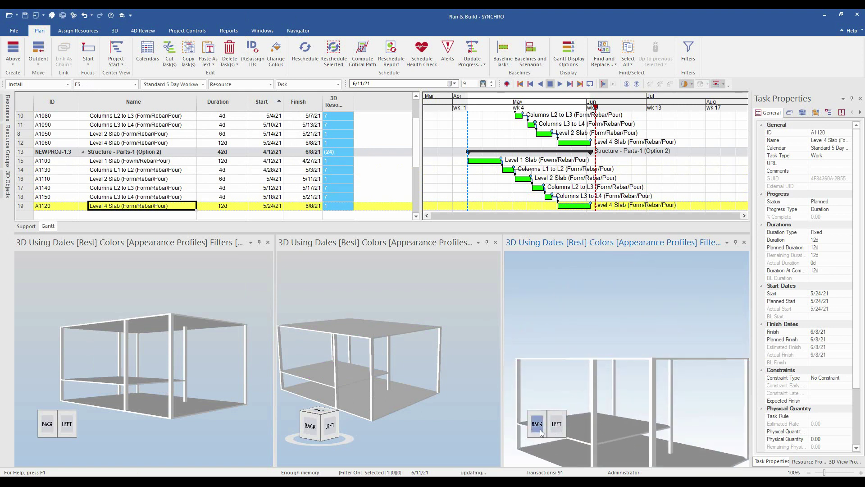
click(548, 426)
drag(550, 427, 585, 391)
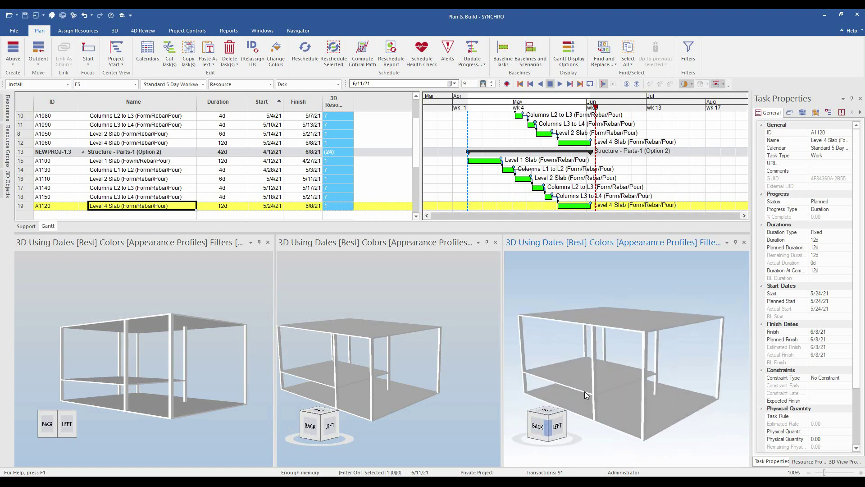
Link the cameras of all three 3D views and orbit one of them to test the shared view.
right_click(208, 292)
mouse_move(278, 15)
mouse_move(356, 138)
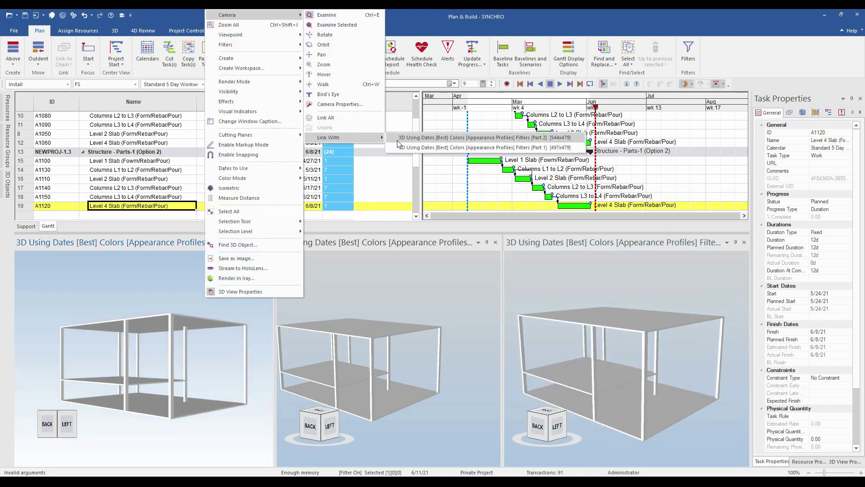
click(399, 139)
right_click(185, 263)
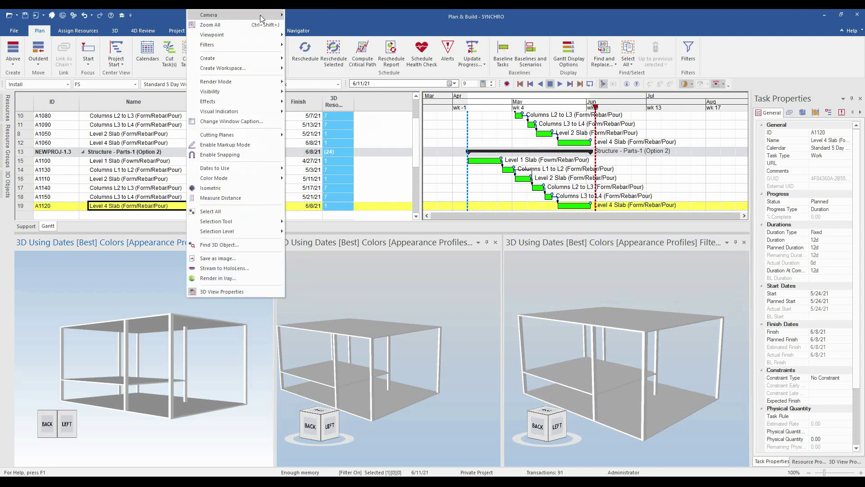
mouse_move(263, 21)
click(337, 117)
click(61, 428)
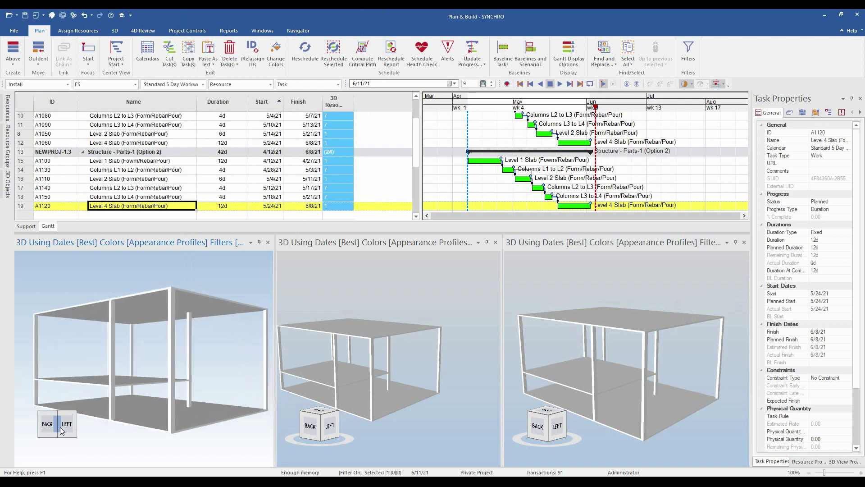
click(397, 246)
drag(414, 312, 413, 318)
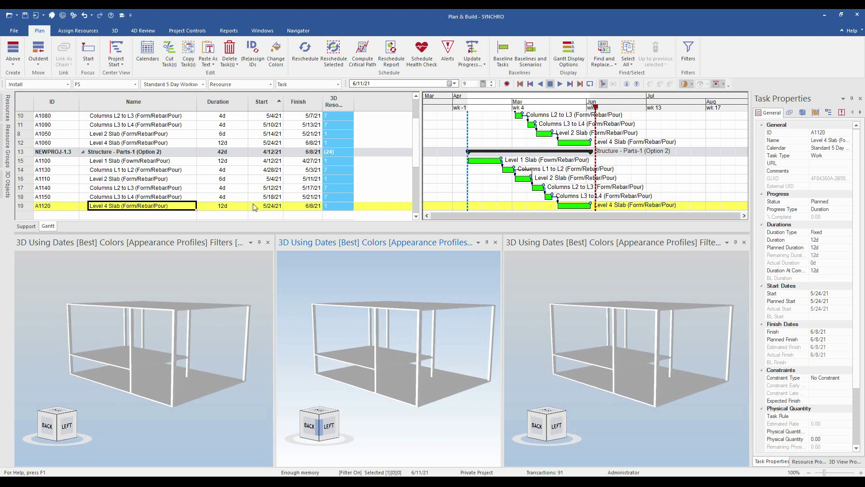
Collapse the Option 1 and Option 2 groups and select the Original, Option 1 and Option 2 summary tasks together.
scroll(111, 161, up, 2)
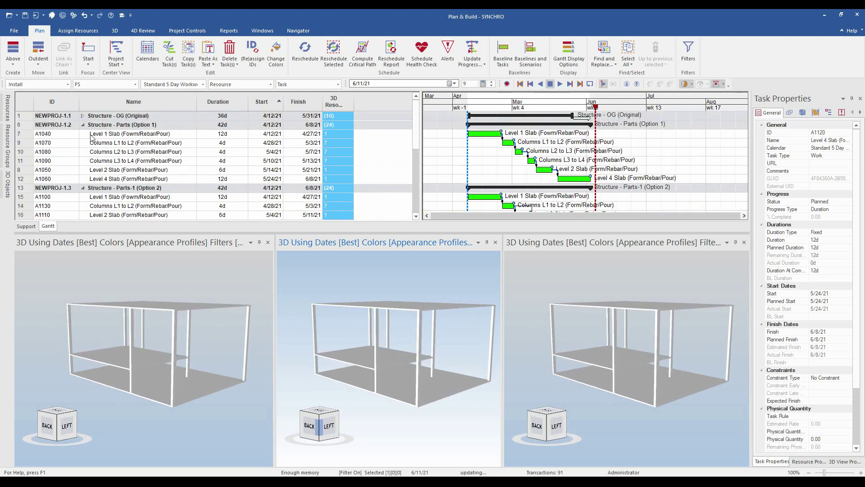
click(83, 124)
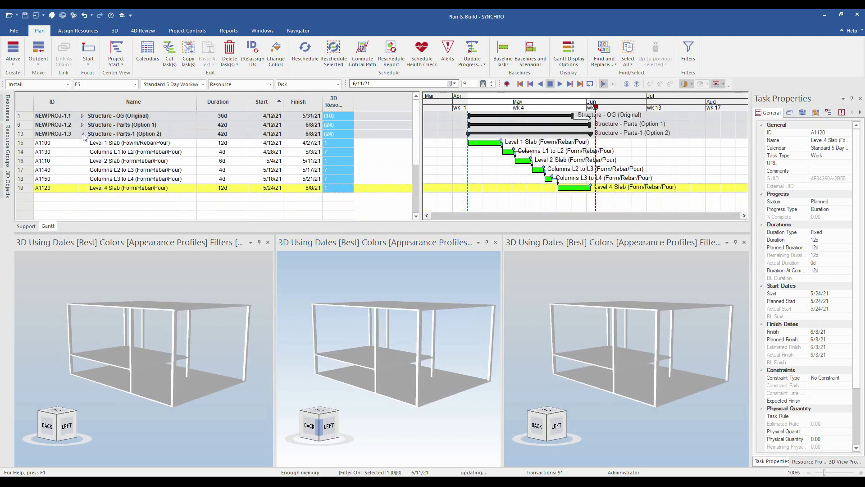
click(83, 134)
click(121, 117)
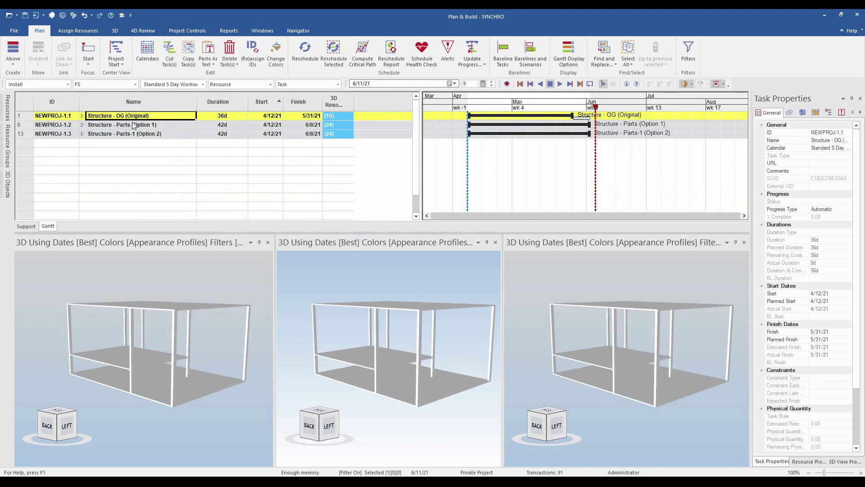
ctrl+click(141, 125)
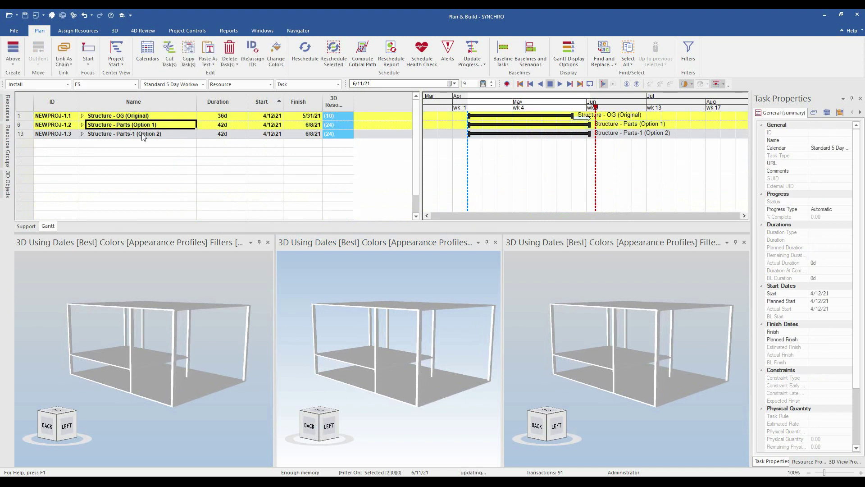
ctrl+click(143, 134)
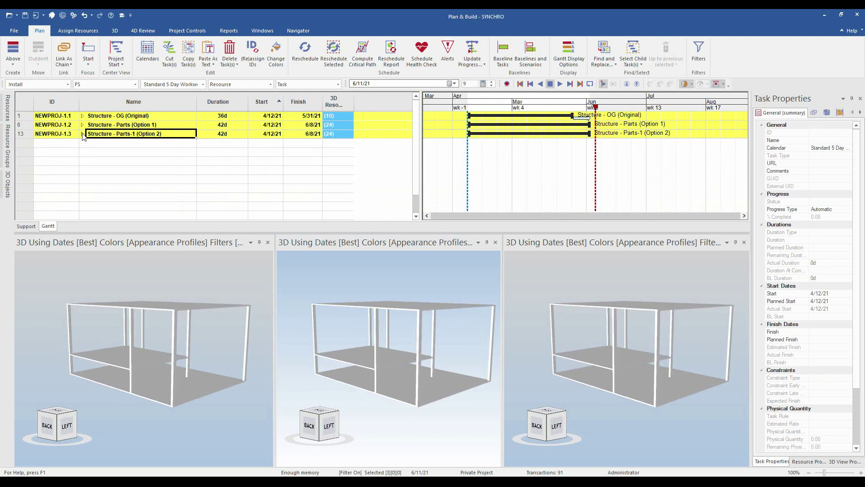
Expand Structure - OG (Original) and select all its tasks together, followed by Columns L1 to L4 alone.
click(82, 116)
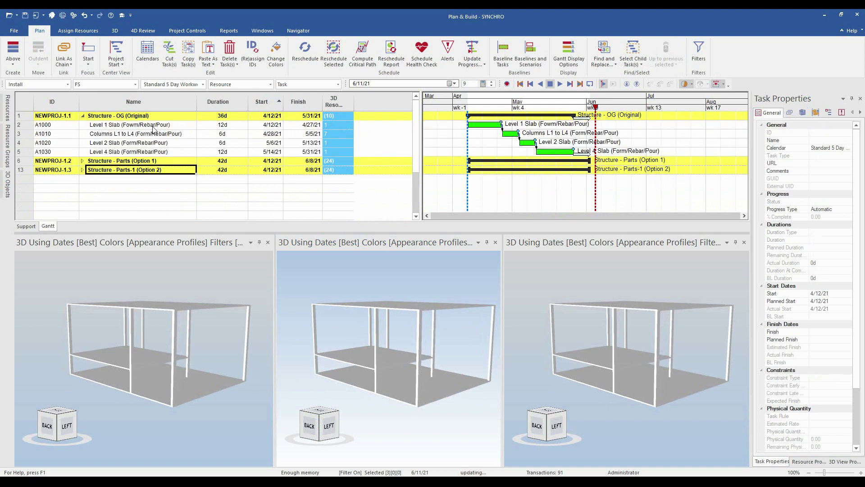
click(151, 125)
shift+click(155, 152)
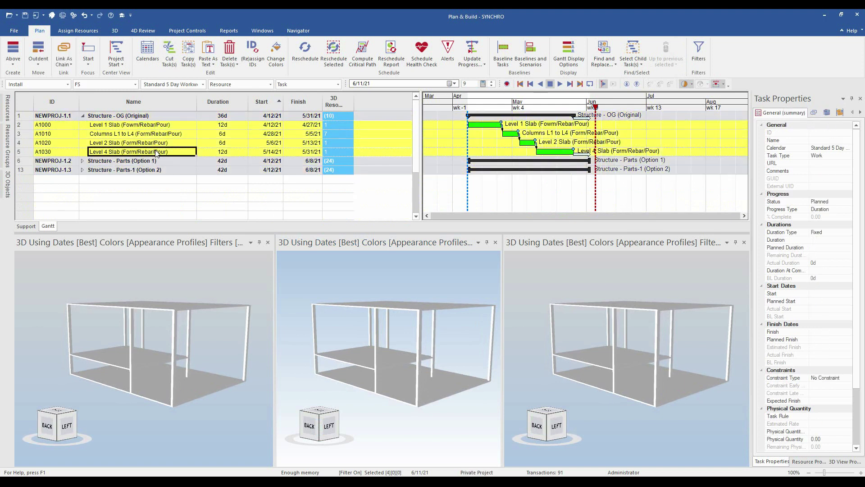
click(150, 134)
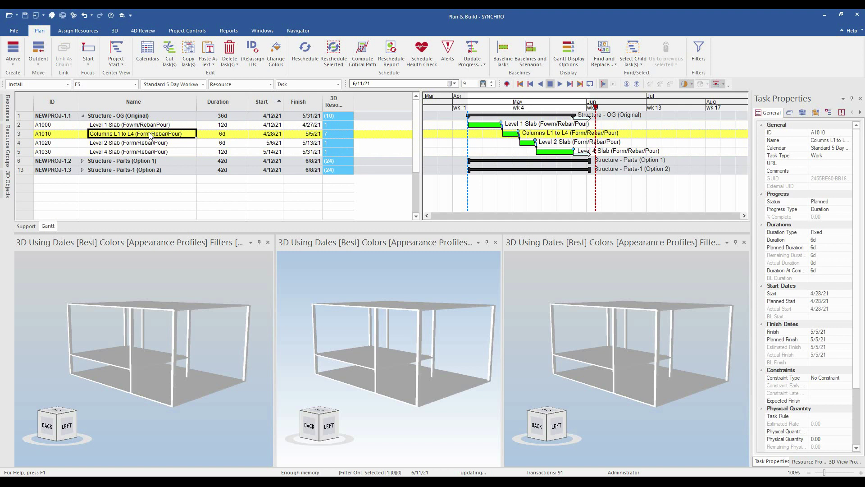
Expand Option 1 and select all its tasks together, followed by Columns L1 to L2, L2 to L3 and L3 to L4.
click(82, 160)
scroll(143, 160, down, 1)
click(144, 153)
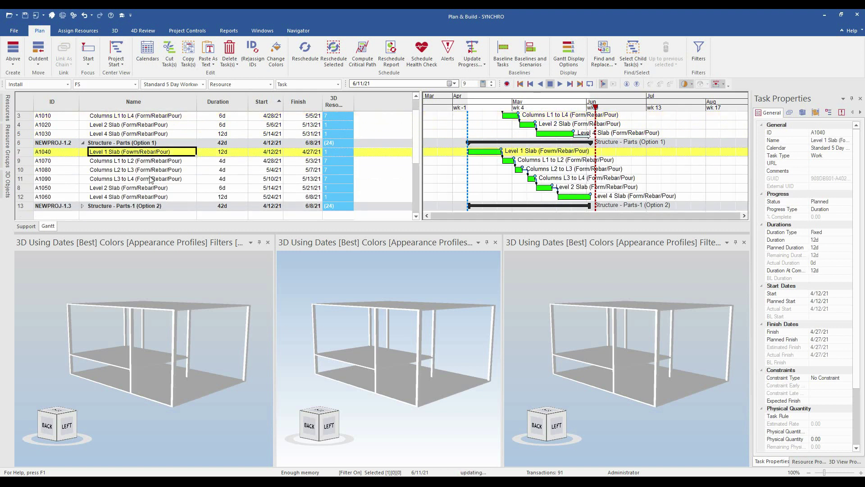
shift+click(156, 196)
click(146, 163)
shift+click(153, 178)
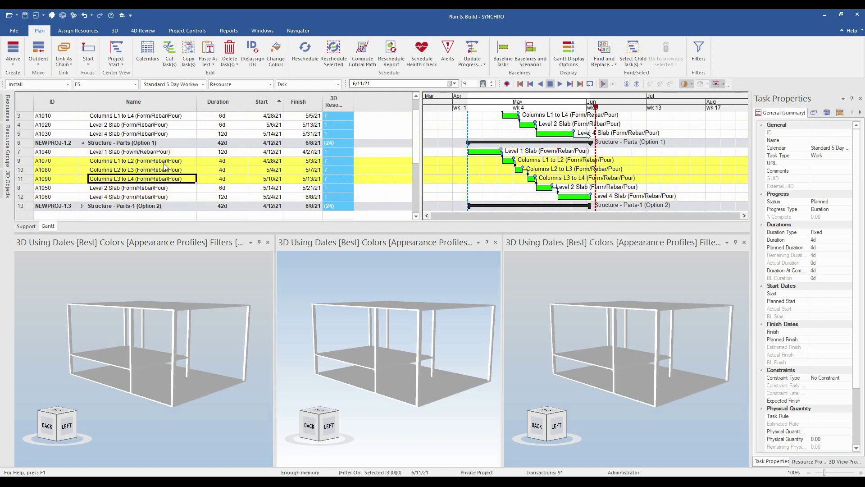
click(164, 164)
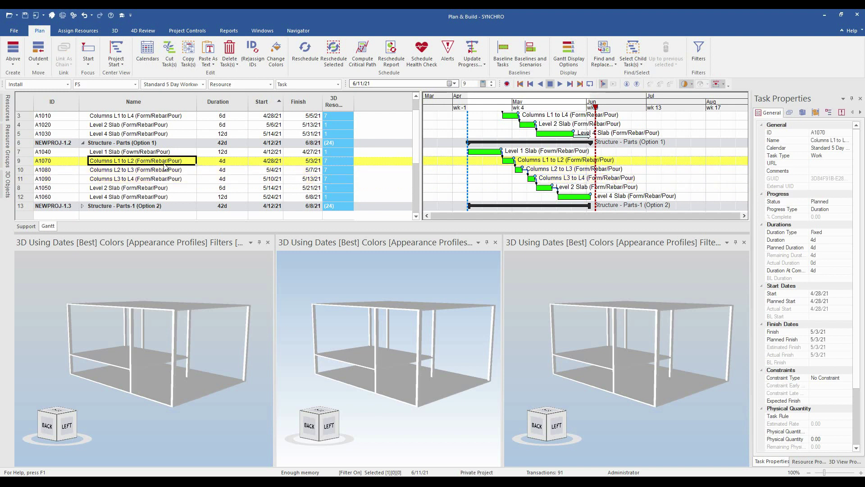
ctrl+drag(155, 170, 157, 180)
ctrl+click(156, 182)
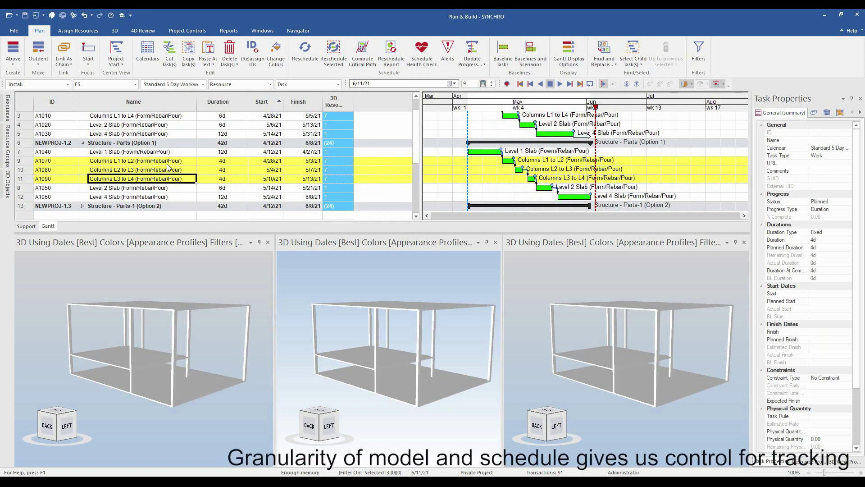
Highlight the 3D resources assigned to the original schedule's Columns L1 to L4 task.
scroll(167, 166, up, 1)
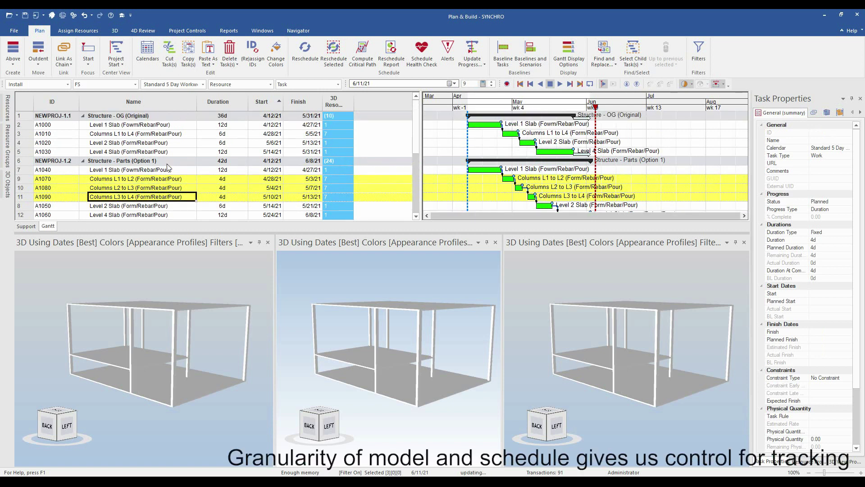
click(179, 136)
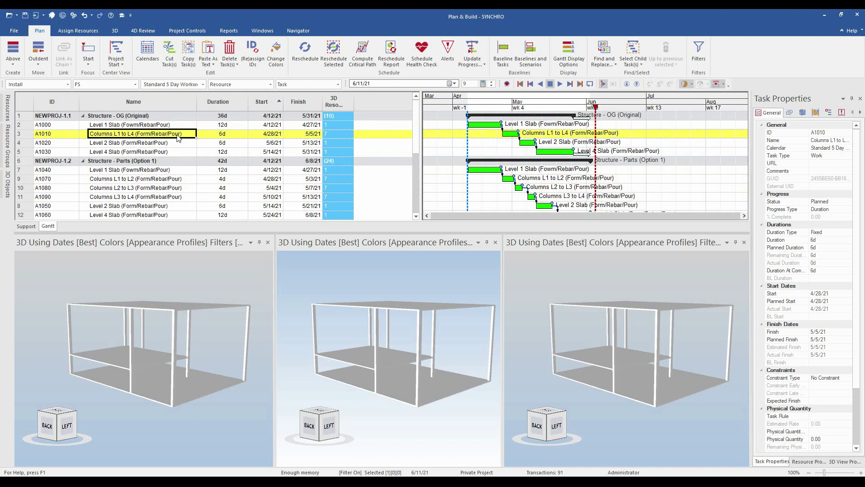
right_click(178, 138)
click(184, 203)
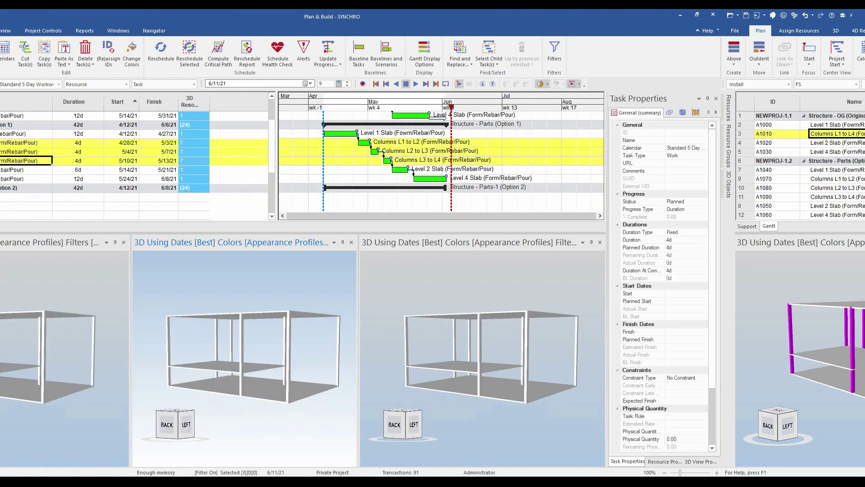
Select Option 1's Level 1 Slab and Columns L2 to L3 tasks one after the other for review.
scroll(115, 185, down, 1)
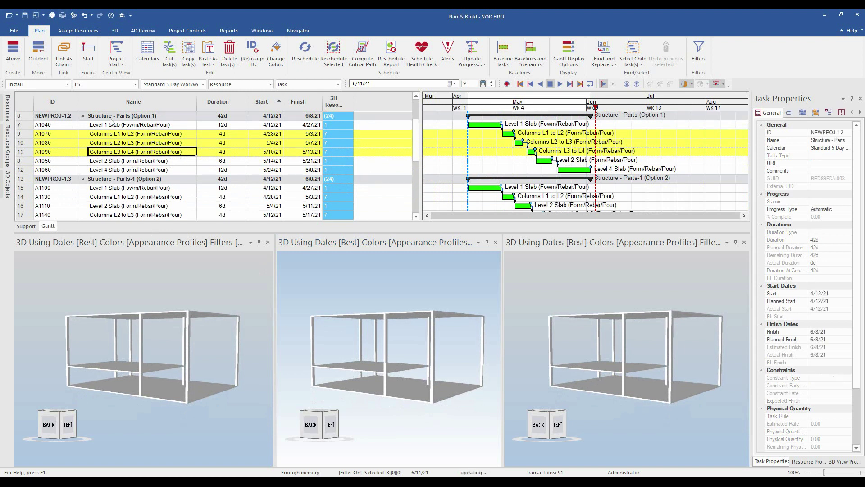
click(113, 125)
click(135, 143)
scroll(135, 144, down, 2)
Select Option 2's Level 1 Slab, Columns L1 to L2 and Level 2 Slab tasks in turn and examine the model.
click(159, 169)
scroll(158, 169, down, 2)
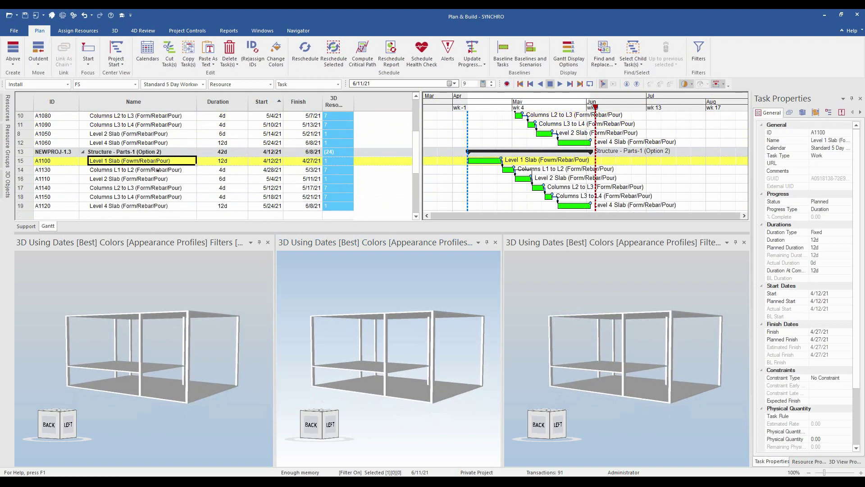
click(158, 170)
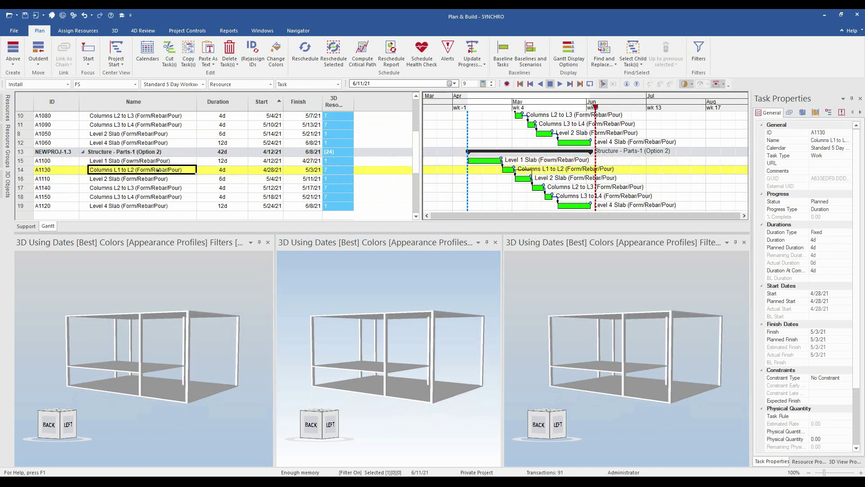
click(128, 179)
click(582, 355)
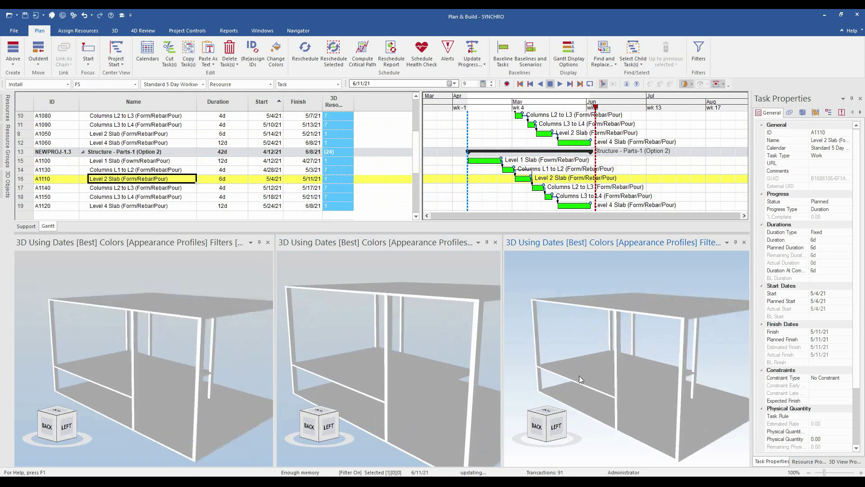
scroll(586, 374, down, 5)
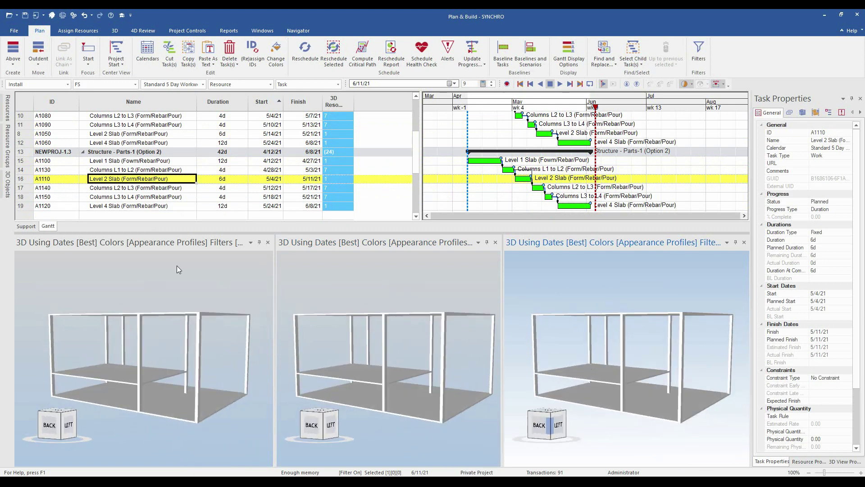
Select Option 1's three column tasks together, followed by its Level 2 Slab and Level 4 Slab tasks.
scroll(141, 176, up, 1)
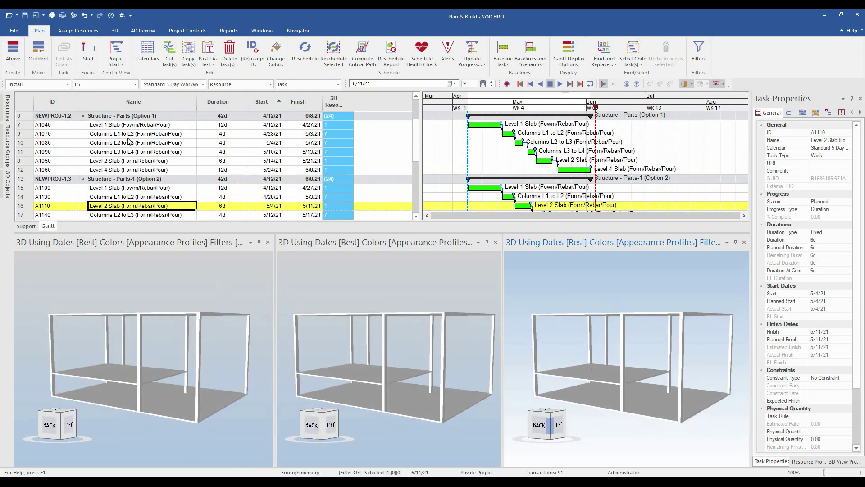
click(129, 134)
shift+click(133, 152)
scroll(138, 143, down, 1)
click(131, 142)
shift+click(131, 152)
Scrub the schedule's focus time to 5/1/21, 5/8/21 and 5/19/21 to compare construction progress across the three 3D views.
drag(596, 107, 511, 106)
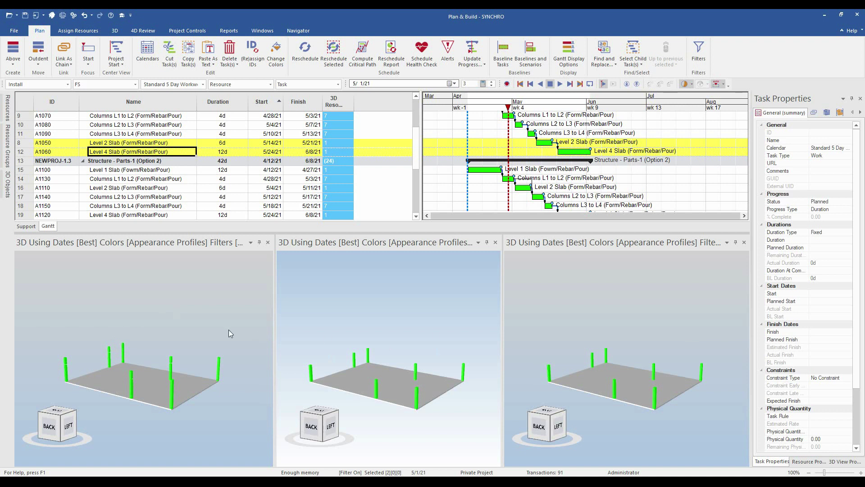
drag(513, 107, 524, 106)
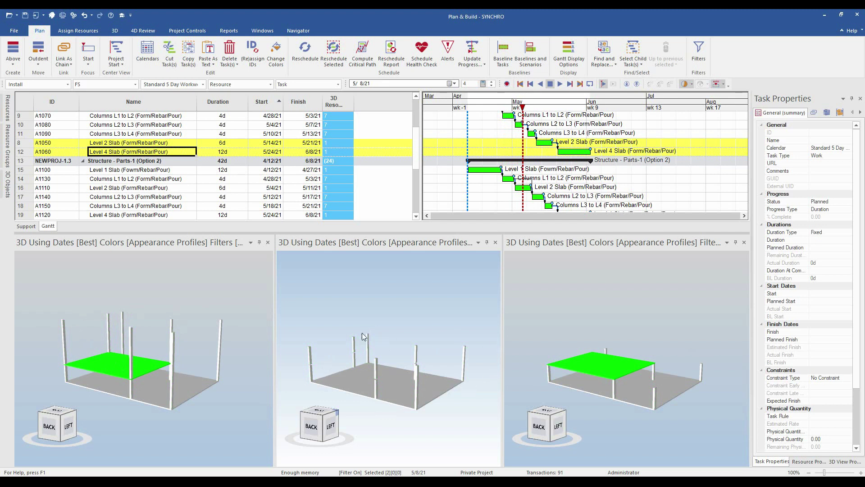
click(637, 244)
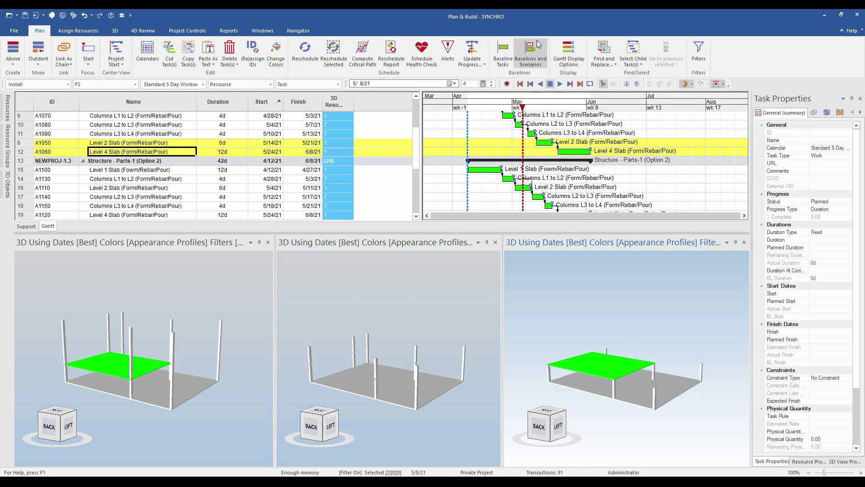
drag(528, 107, 547, 107)
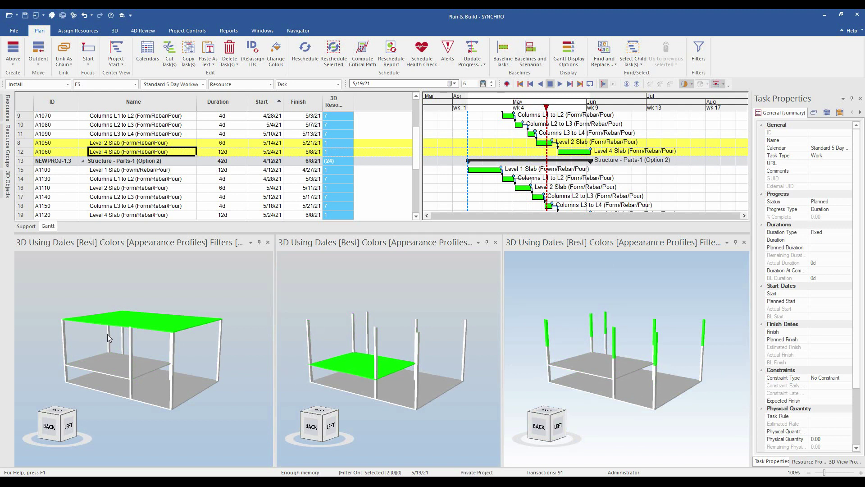
mouse_move(549, 109)
mouse_down()
mouse_move(629, 108)
mouse_move(464, 110)
mouse_up()
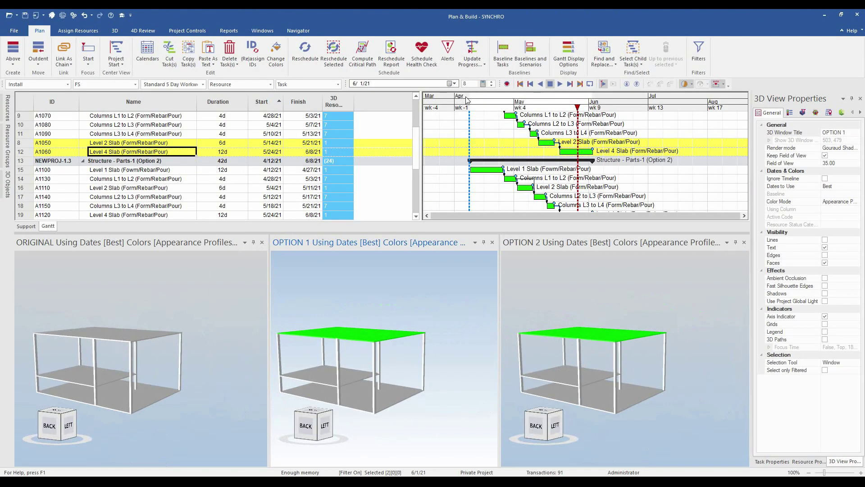
Play the 4D construction sequence from the project start, 4/12/21, and compare progress in the three linked 3D views.
click(143, 30)
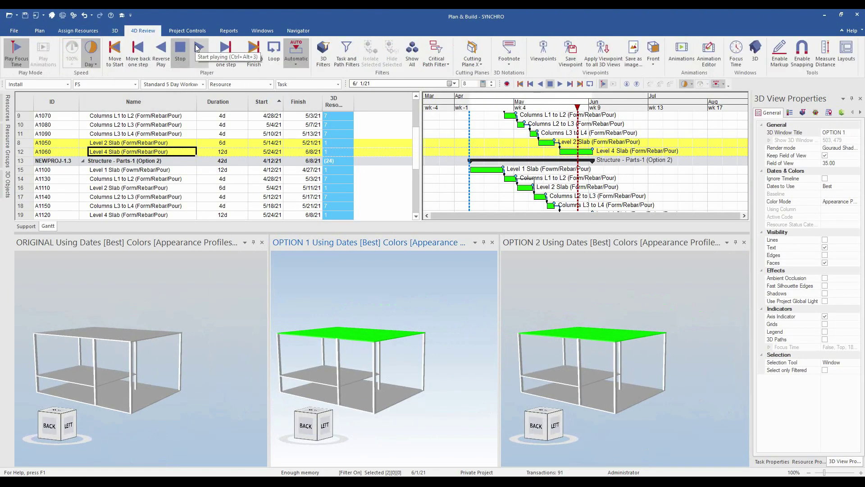
click(112, 63)
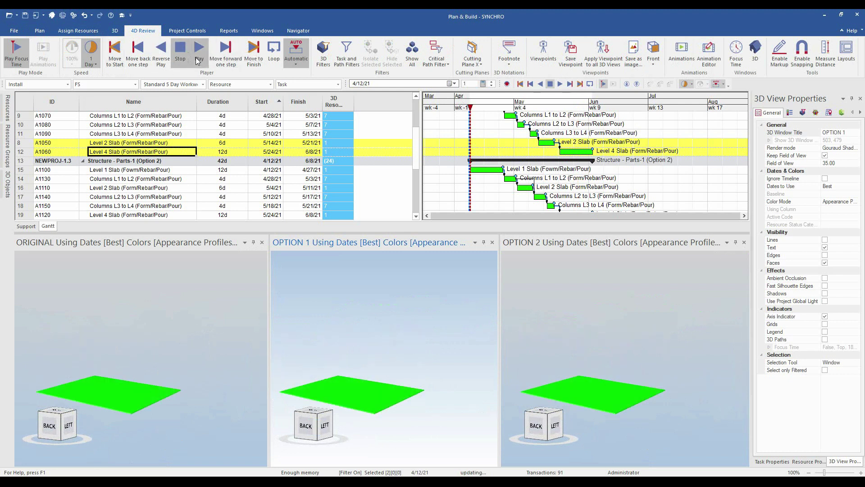
click(197, 60)
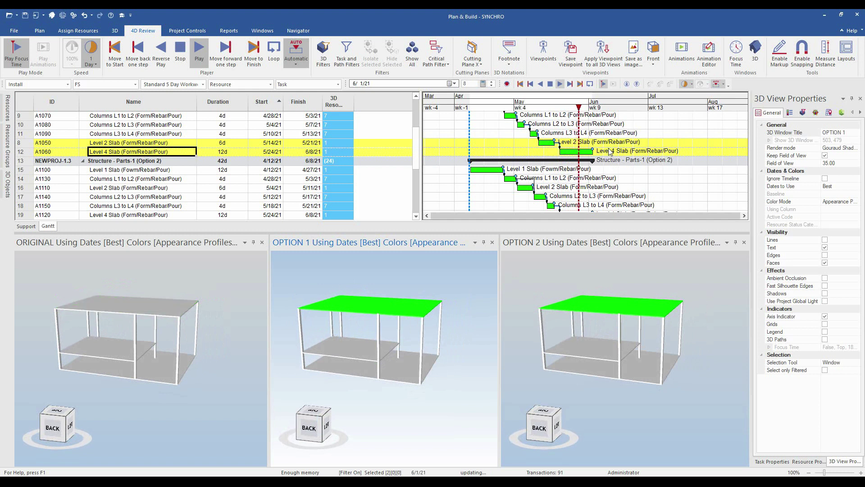
click(91, 243)
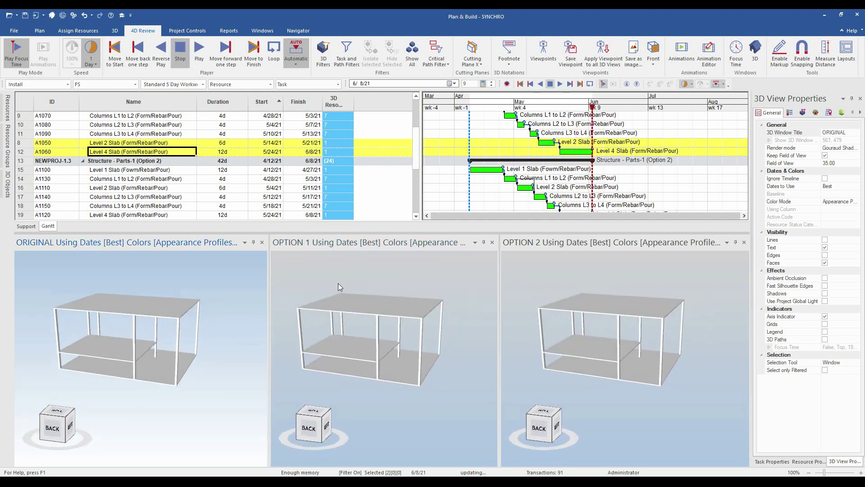
Replay the construction sequence from the start and examine Option 1's column and slab build-up from several angles against the other views.
click(375, 241)
middle_drag(375, 327, 363, 329)
click(114, 51)
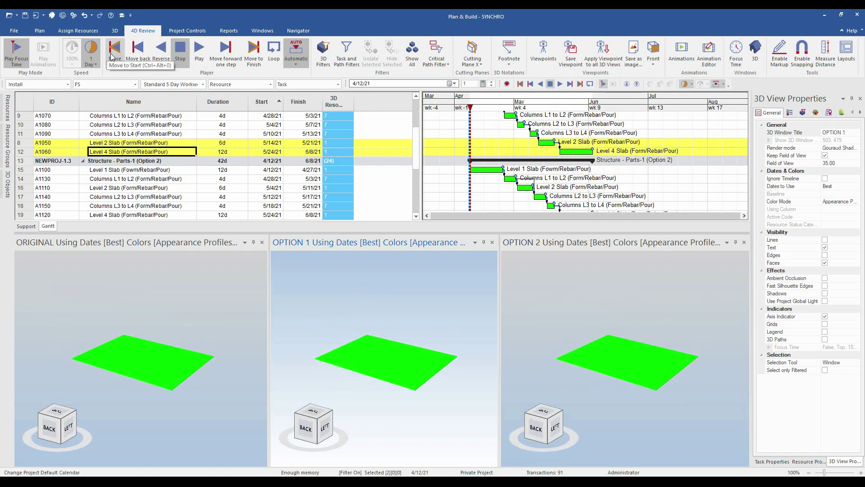
click(199, 51)
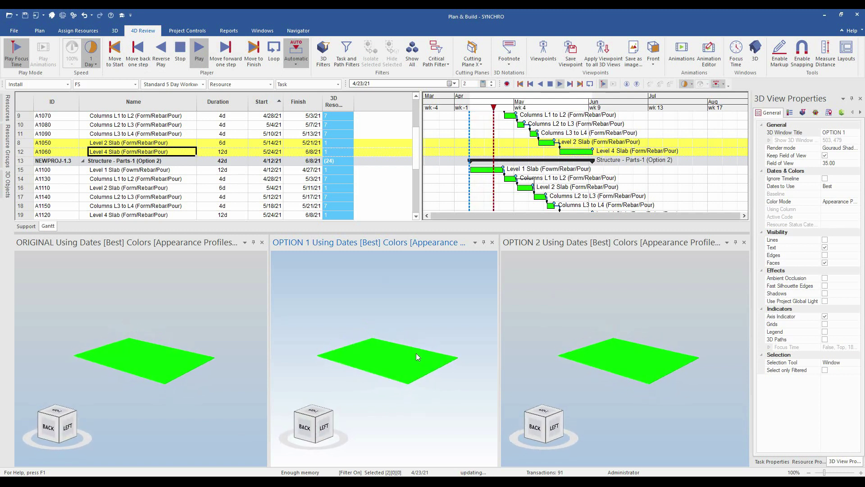
middle_drag(417, 356, 419, 382)
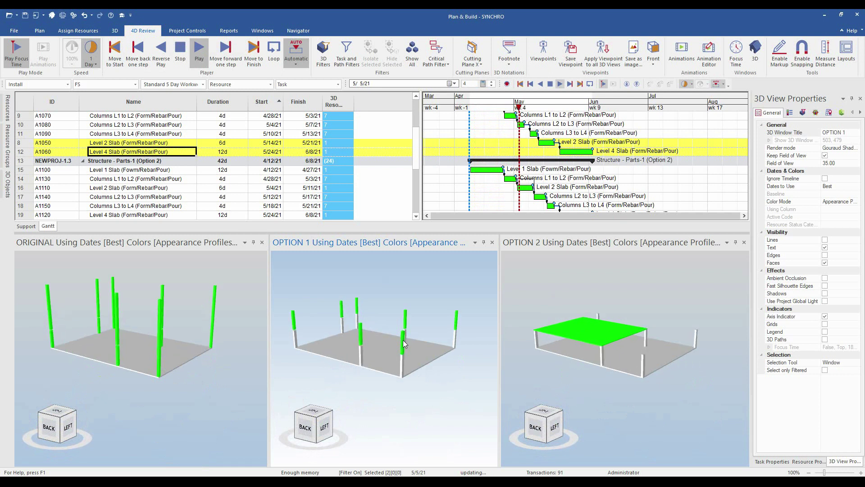
mouse_move(421, 383)
middle_down()
mouse_move(417, 353)
mouse_move(417, 375)
middle_up()
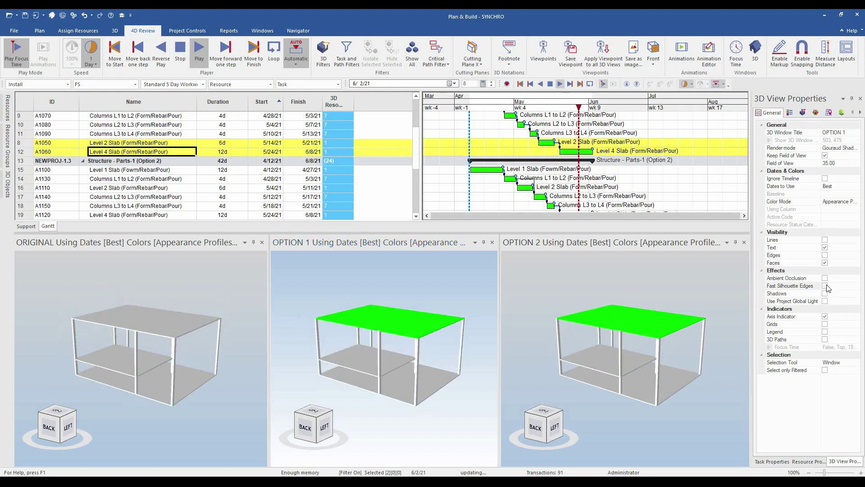
Turn on the Ambient Occlusion and Shadows effects for the Option 1, Option 2 and Original 3D views.
click(824, 278)
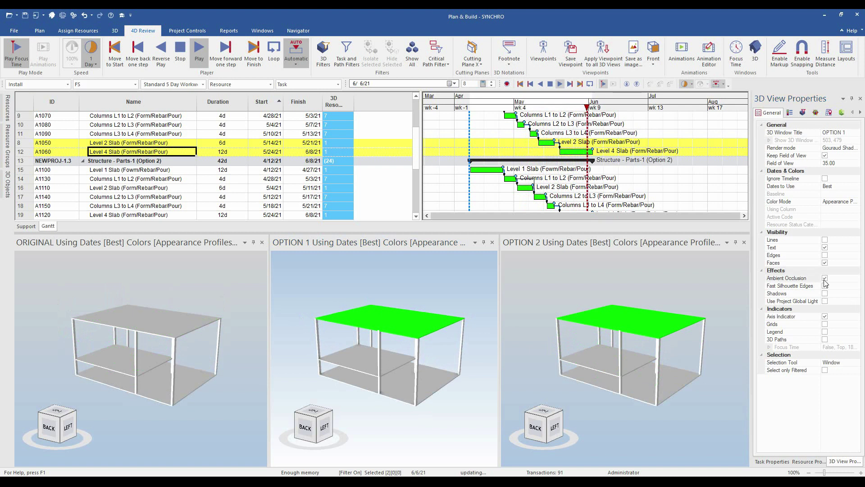
click(825, 294)
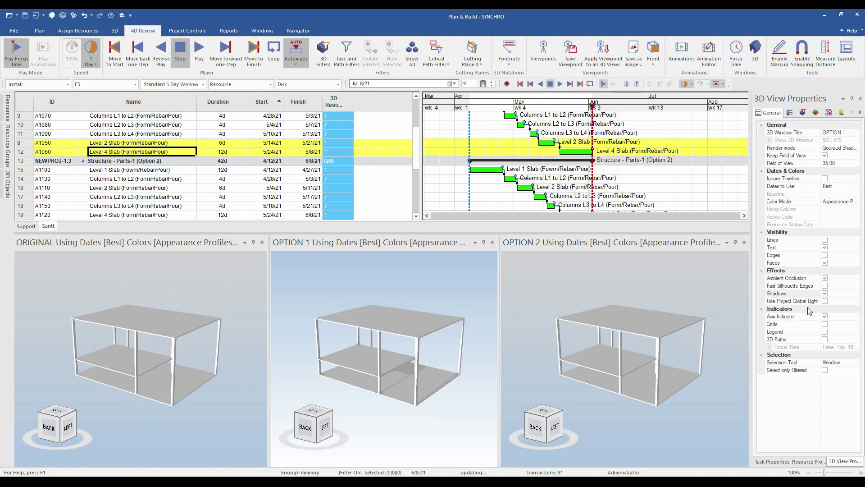
click(574, 247)
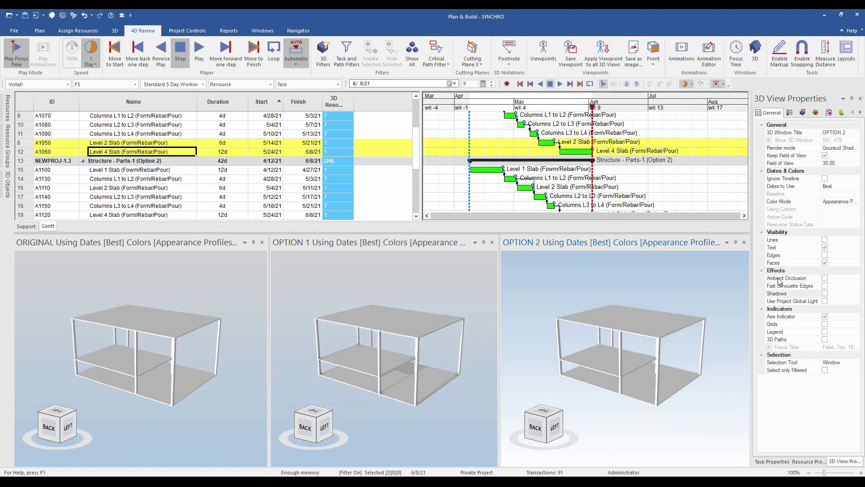
click(824, 293)
click(825, 278)
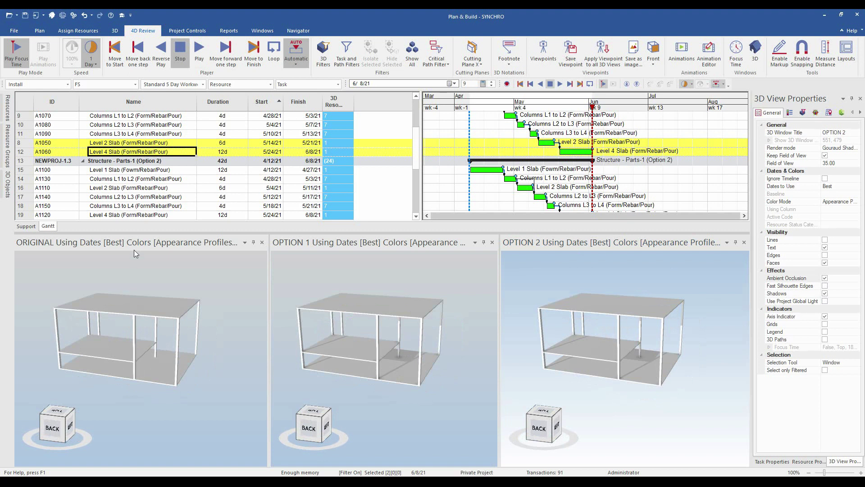
click(135, 243)
click(825, 294)
click(824, 278)
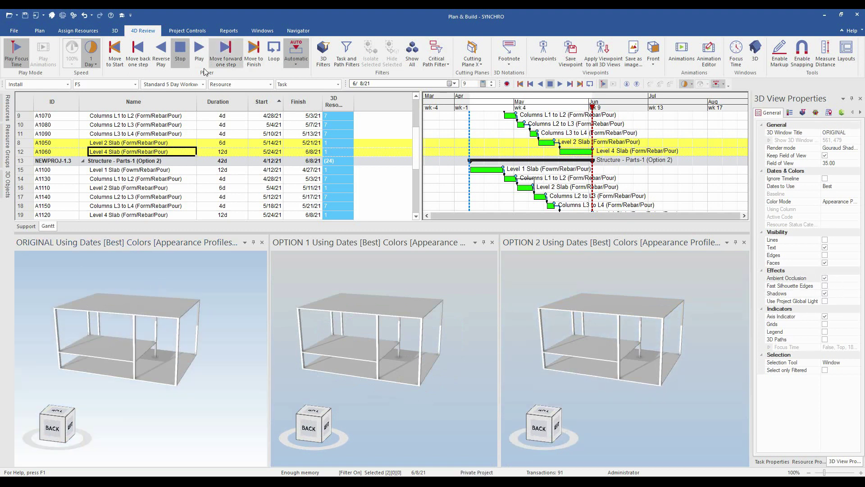
Run the simulation again from 4/12/21 with the shading effects on, examining the Original and Option 1 models from different angles.
click(113, 56)
click(199, 49)
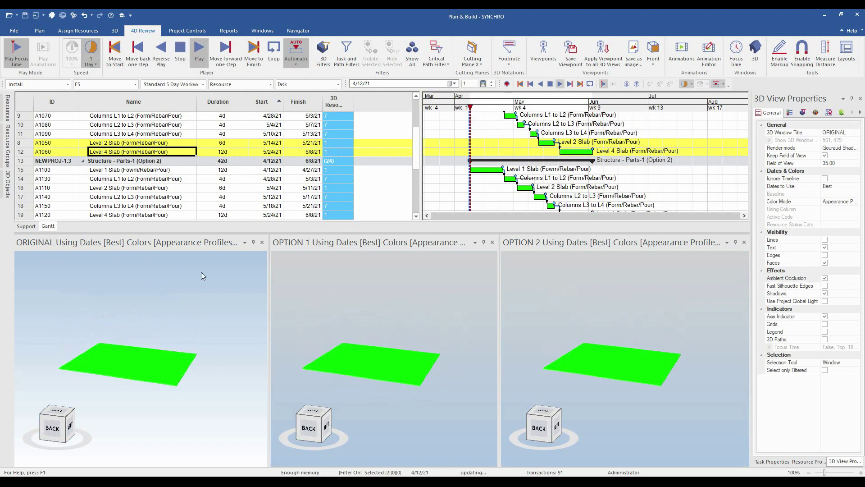
middle_drag(173, 382, 153, 384)
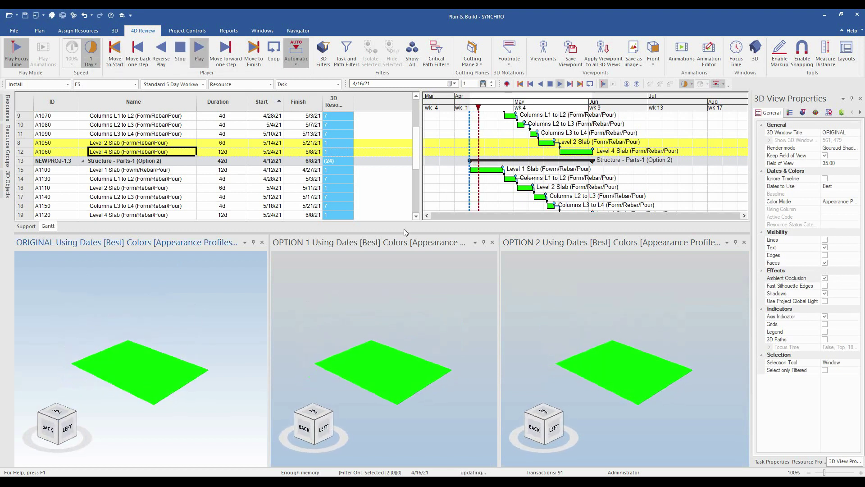
click(380, 353)
mouse_move(380, 352)
middle_down()
mouse_move(369, 347)
mouse_move(388, 352)
mouse_move(363, 359)
mouse_move(377, 355)
mouse_move(370, 375)
mouse_move(382, 369)
middle_up()
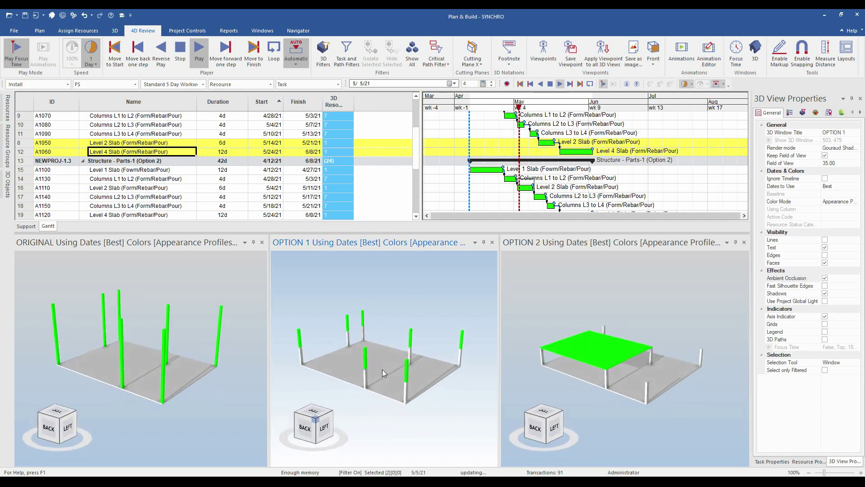